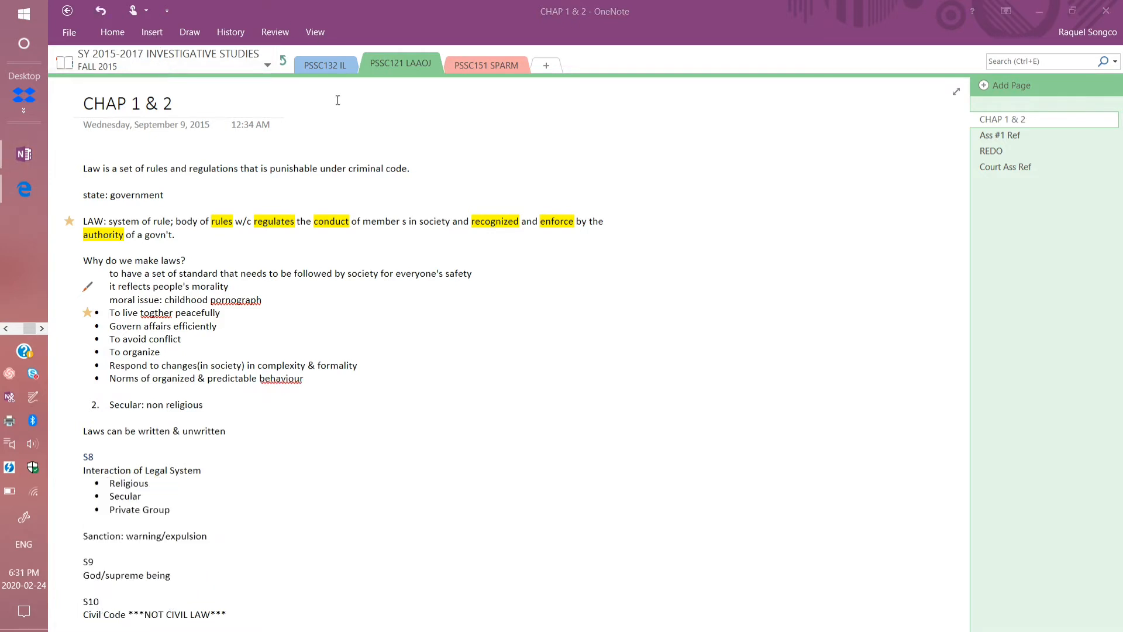
Look over the list of open notebooks and the locations from which other notebooks can be opened.
{"action": "left_click", "coordinate": [177, 64]}
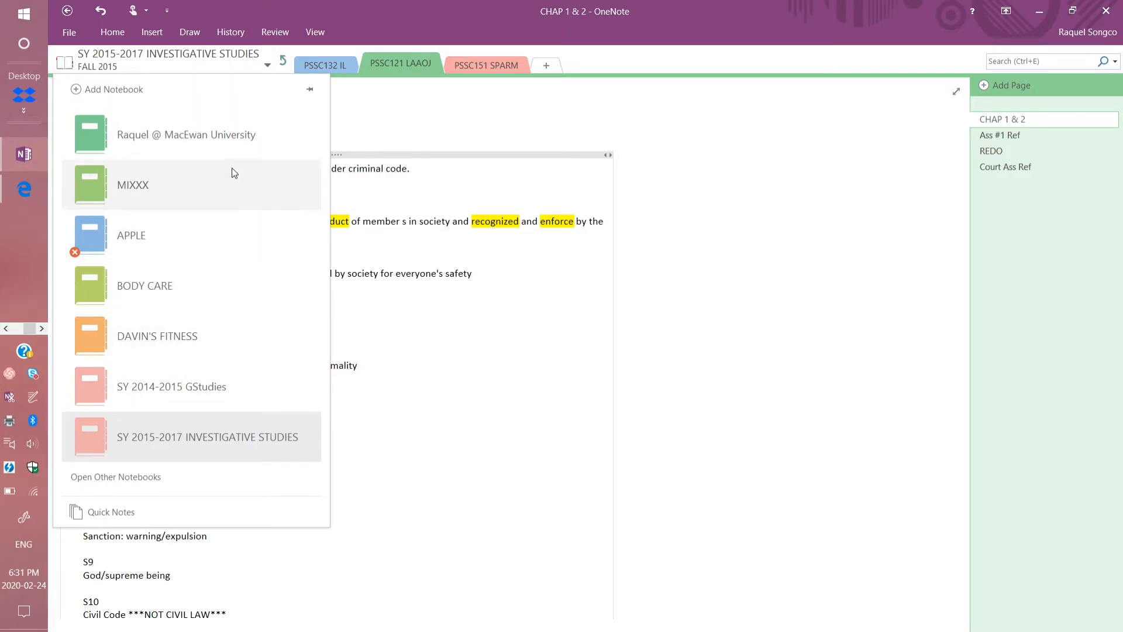
{"action": "left_click", "coordinate": [143, 486]}
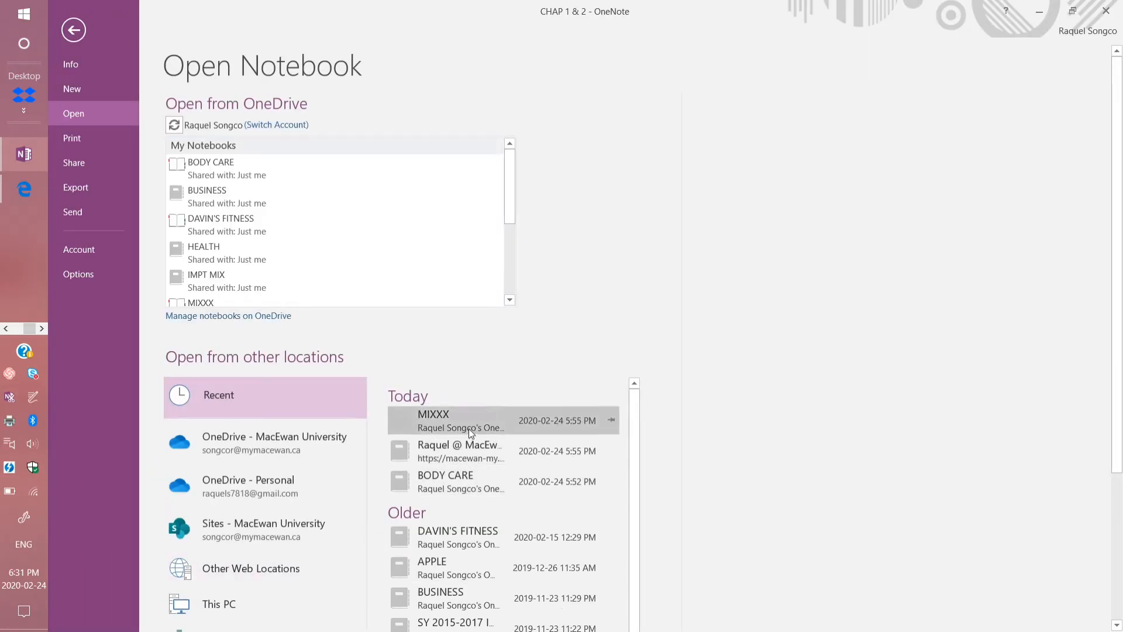
{"action": "left_click", "coordinate": [70, 35]}
{"action": "left_click", "coordinate": [69, 34]}
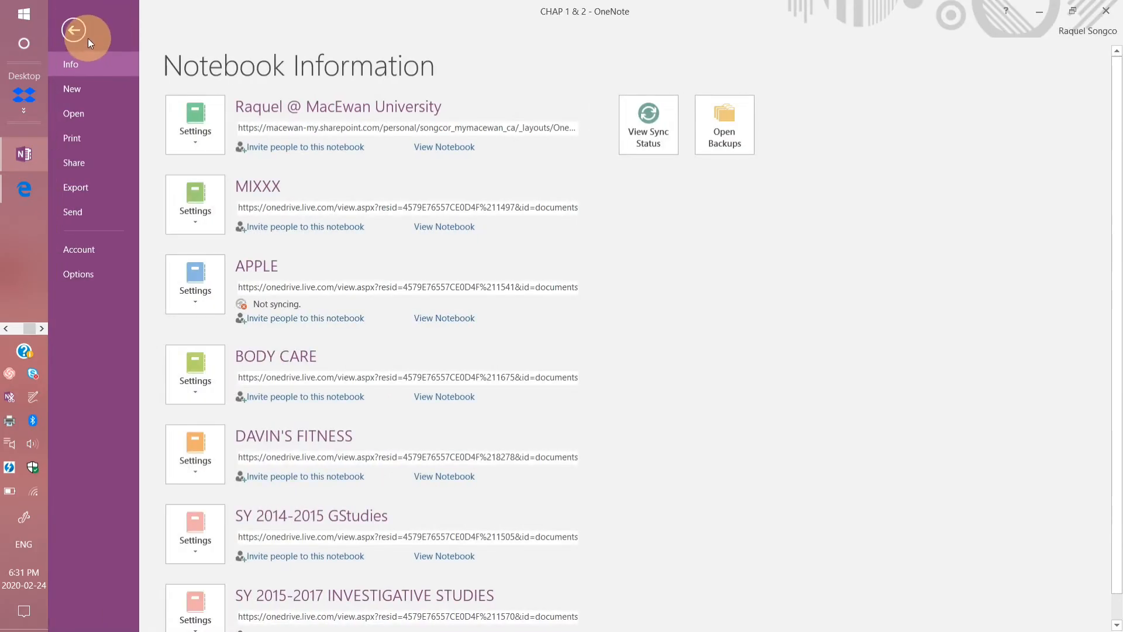
{"action": "left_click", "coordinate": [82, 33]}
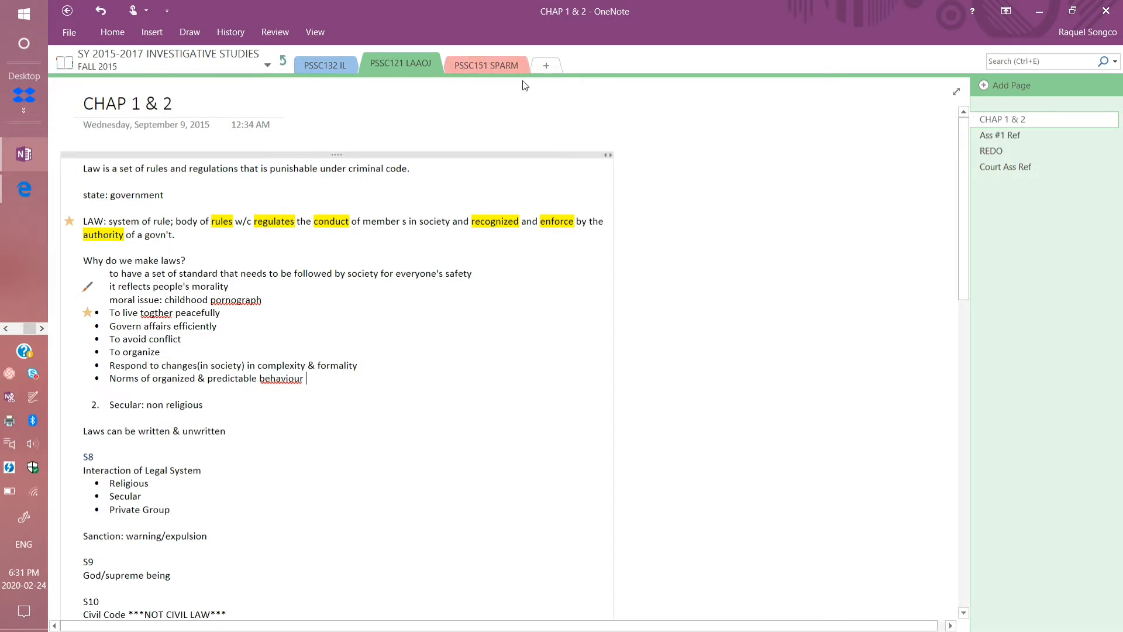
Examine the PSSC132 IL, PSSC121 LAAOJ and PSSC151 SPARM sections, including the Court Ass Ref and Ass #1 Ref pages.
{"action": "left_click", "coordinate": [342, 66]}
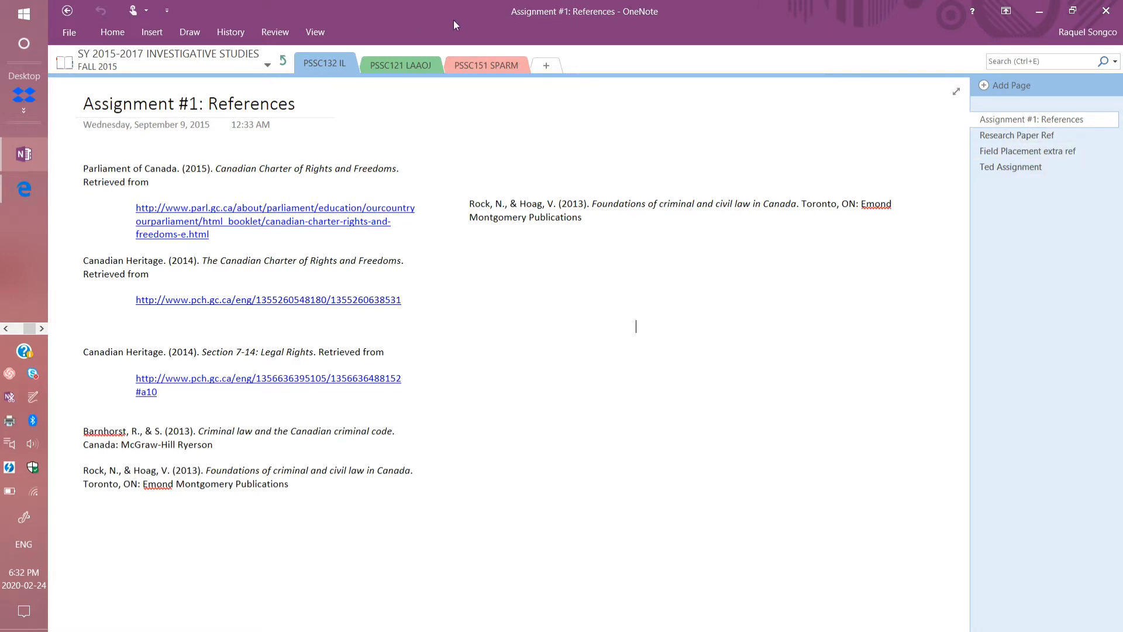
{"action": "left_click", "coordinate": [395, 67]}
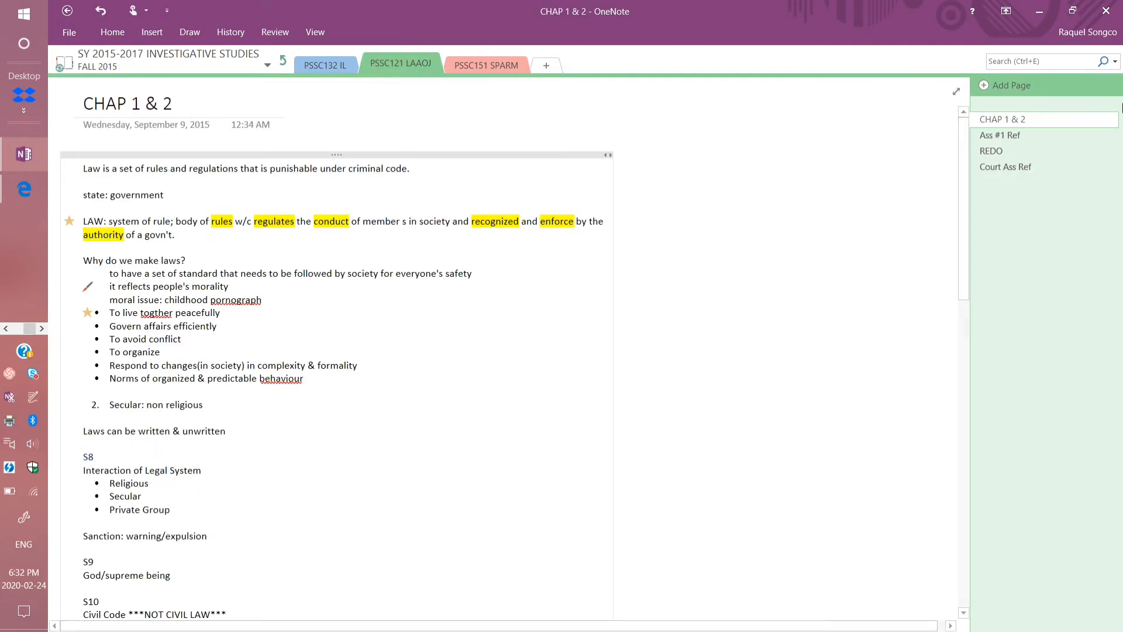
{"action": "left_click", "coordinate": [1027, 167]}
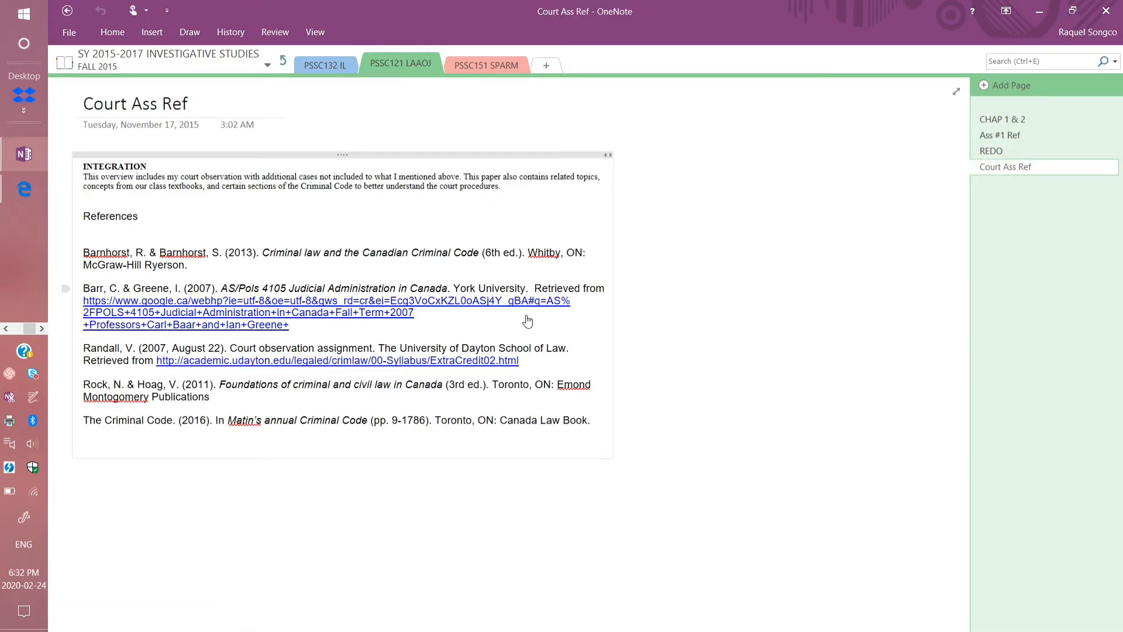
{"action": "left_click", "coordinate": [1047, 136]}
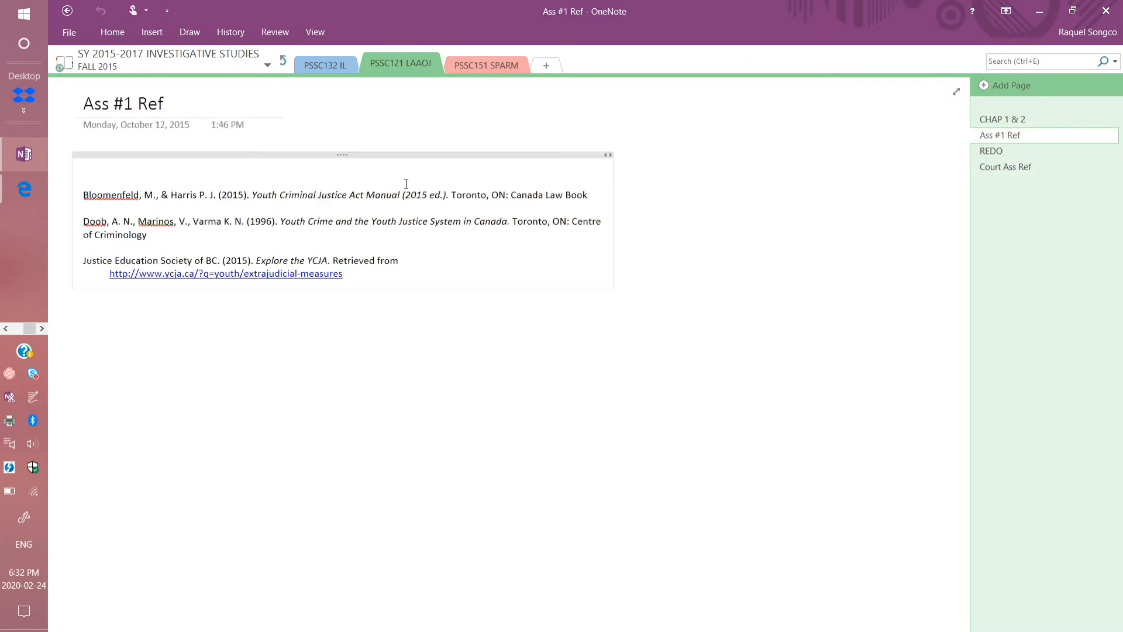
{"action": "left_click", "coordinate": [469, 64]}
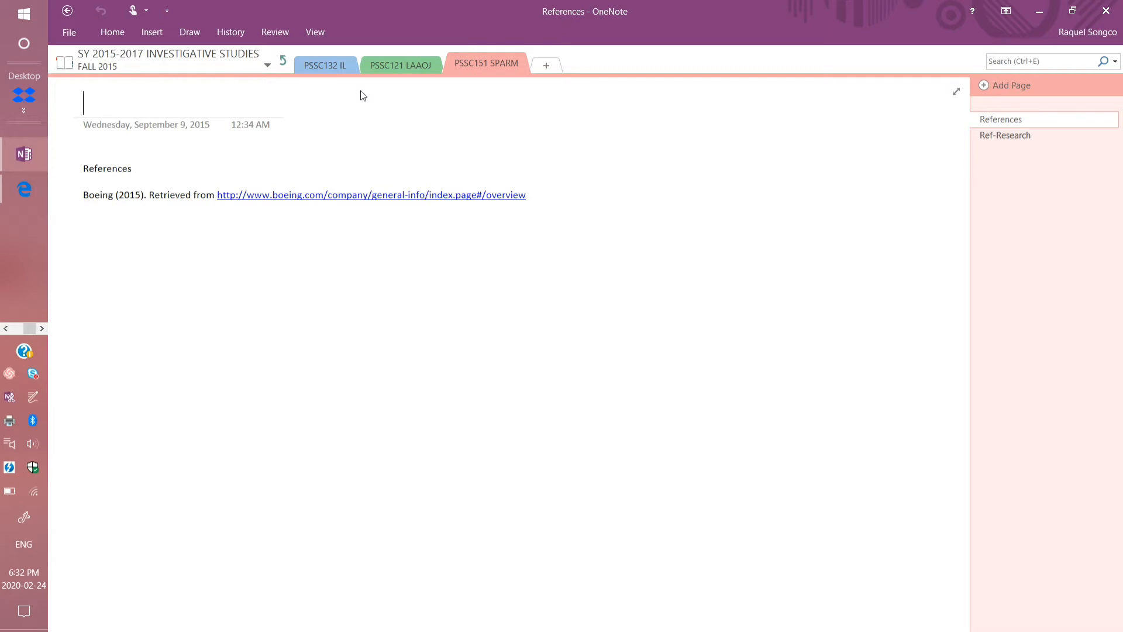
{"action": "left_click", "coordinate": [86, 37]}
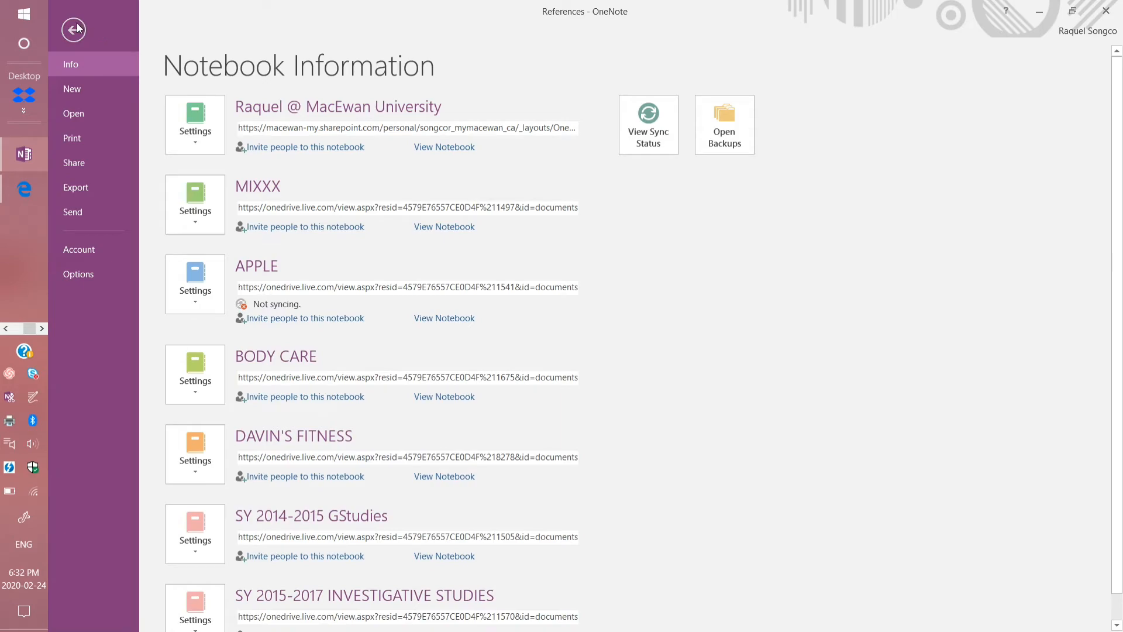
{"action": "left_click", "coordinate": [74, 30]}
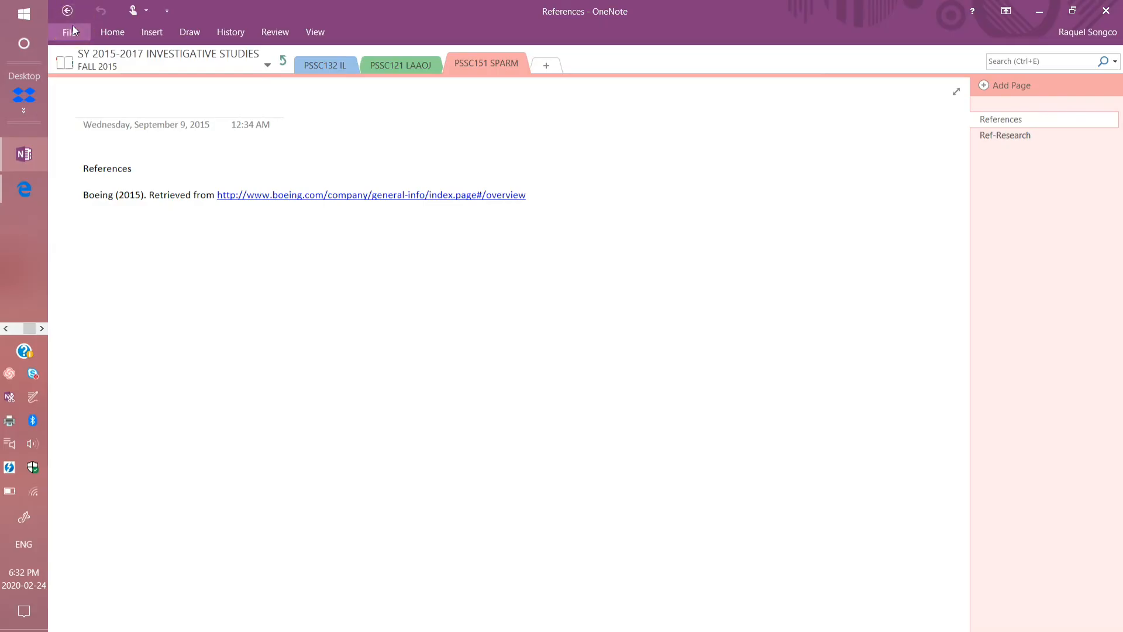
Create a new notebook named YOUTUBE on OneDrive - Personal without sharing it with anyone.
{"action": "left_click", "coordinate": [215, 76]}
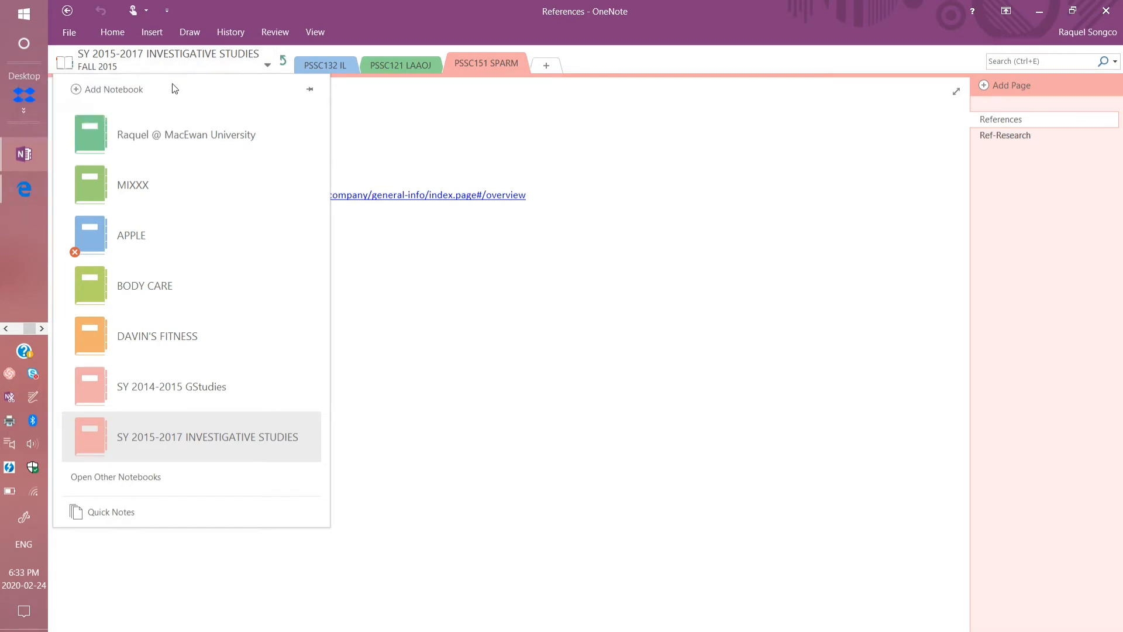
{"action": "left_click", "coordinate": [113, 90]}
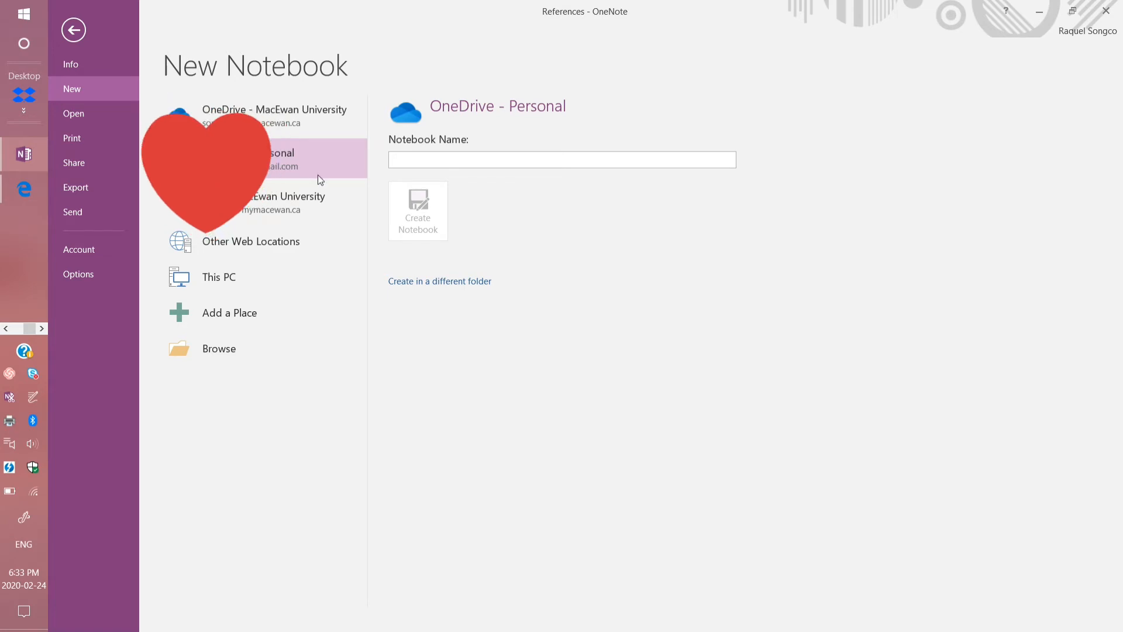
{"action": "left_click", "coordinate": [431, 157]}
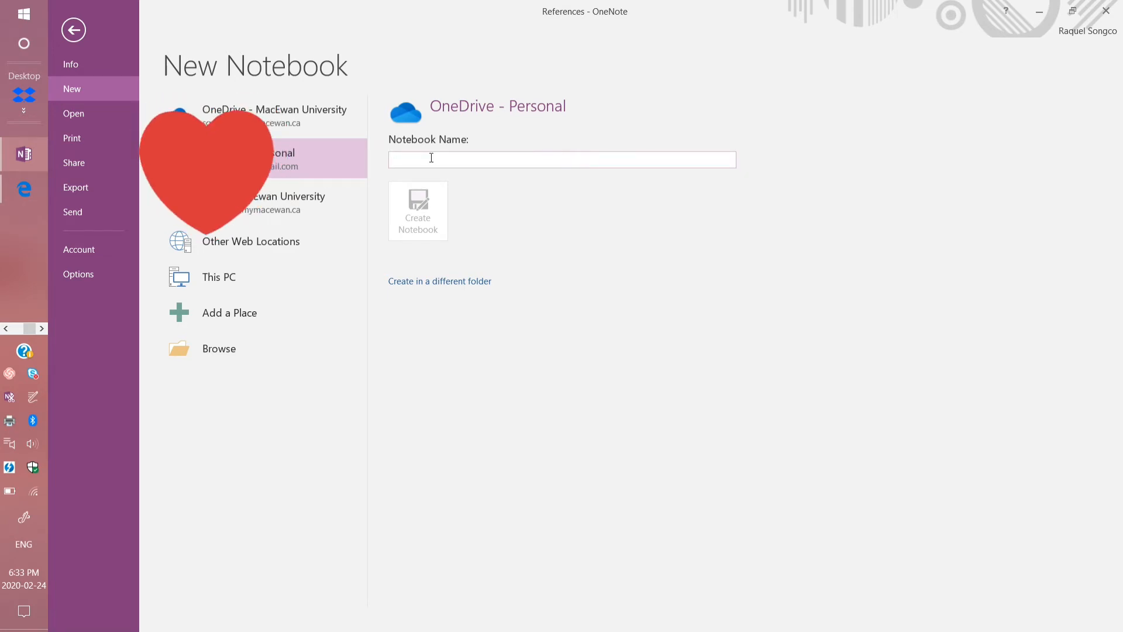
{"action": "type", "text": "Y"}
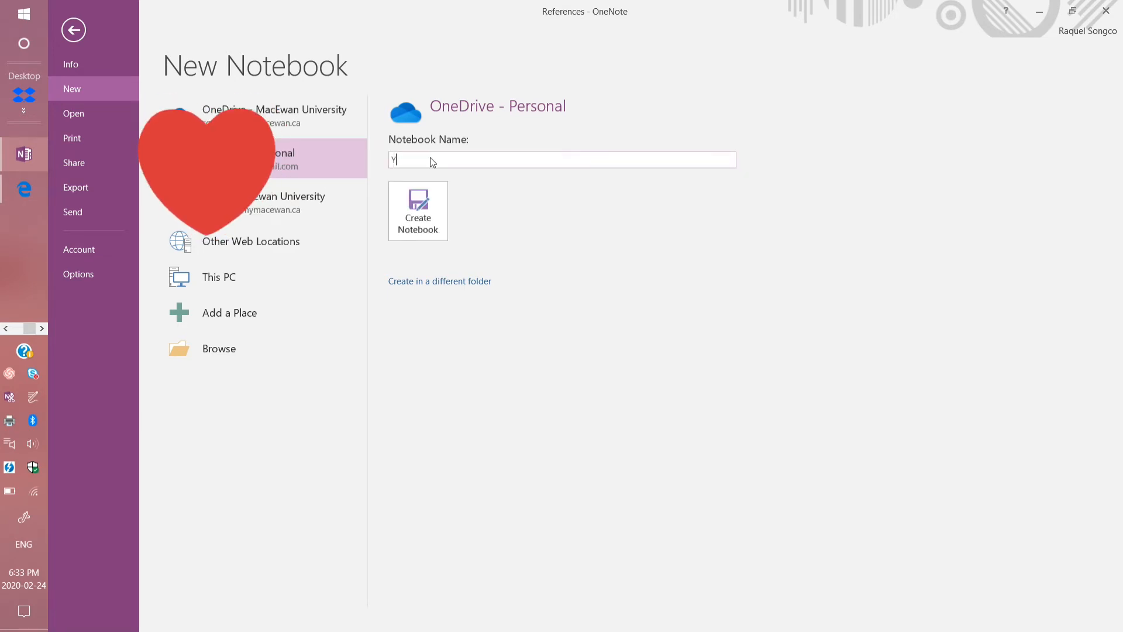
{"action": "type", "text": "OUTUBE"}
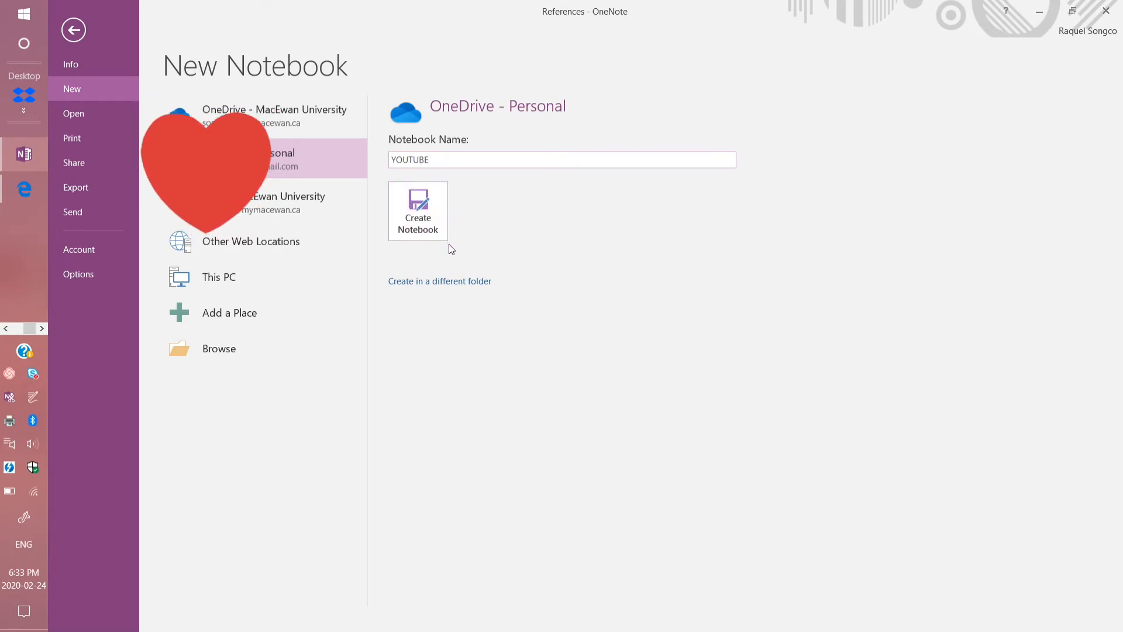
{"action": "left_click", "coordinate": [434, 220]}
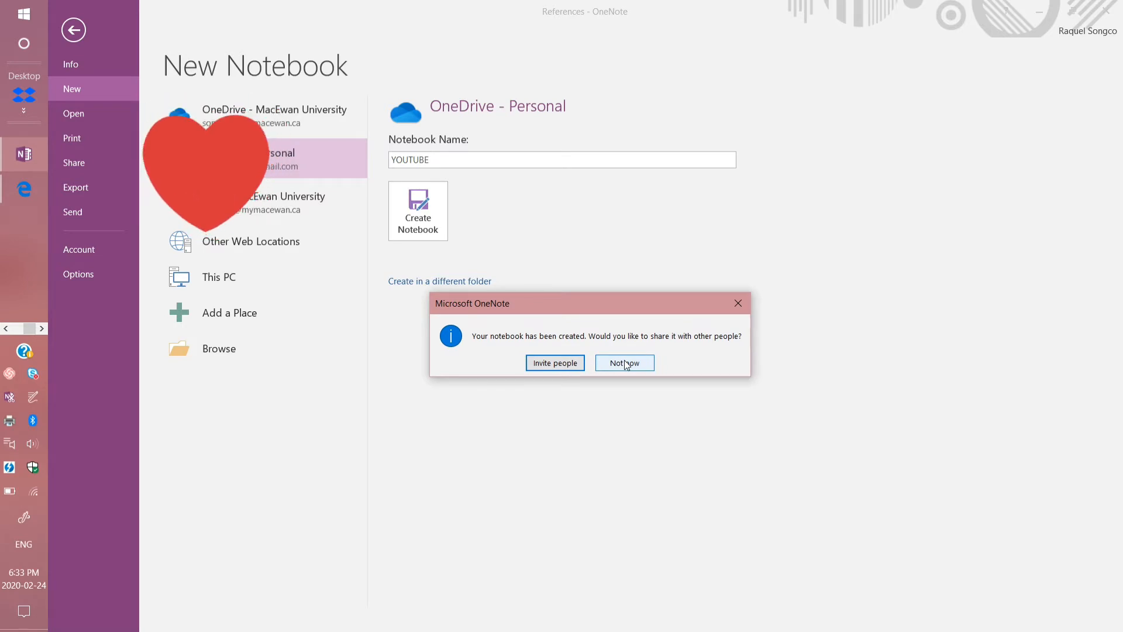
{"action": "left_click", "coordinate": [642, 363]}
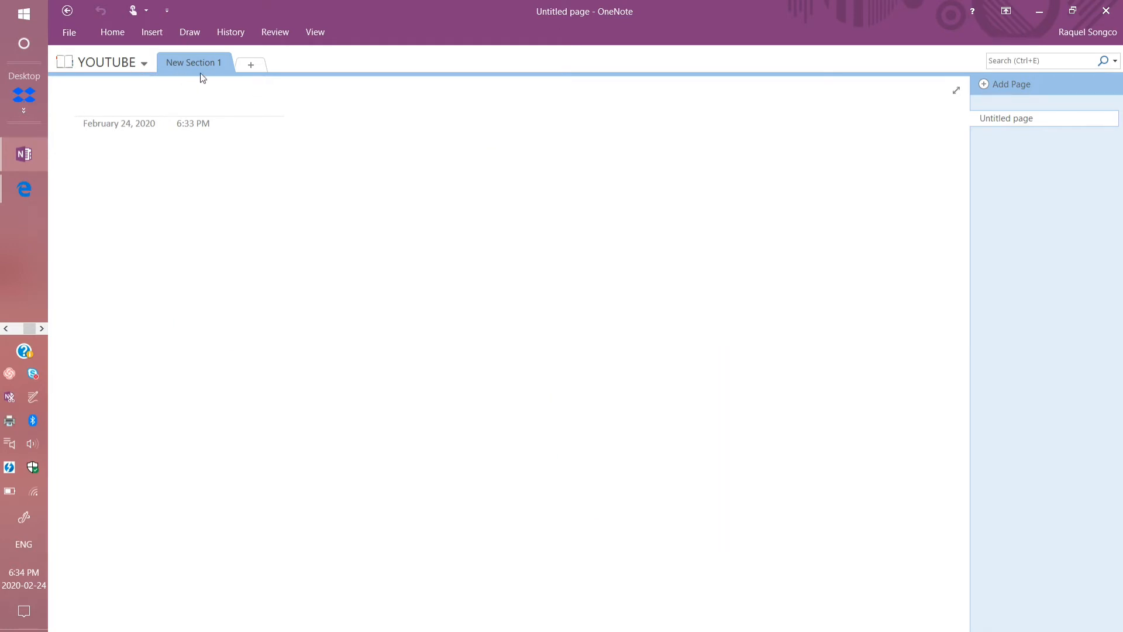
Rename the first section of the YOUTUBE notebook as BEAUTY.
{"action": "double_click", "coordinate": [207, 61]}
{"action": "type", "text": "aES"}
{"action": "key", "text": "BackSpace"}
{"action": "key", "text": "BackSpace"}
{"action": "key", "text": "BackSpace"}
{"action": "type", "text": "Be"}
{"action": "type", "text": "au"}
{"action": "key", "text": "BackSpace"}
{"action": "key", "text": "BackSpace"}
{"action": "key", "text": "BackSpace"}
{"action": "type", "text": "EAT"}
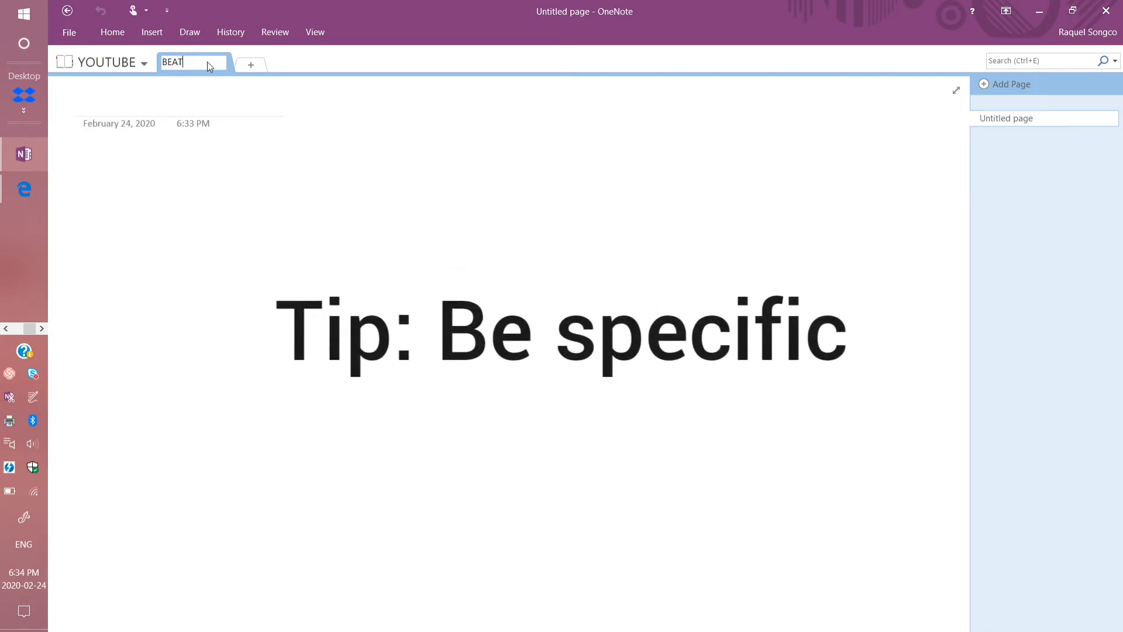
{"action": "key", "text": "BackSpace"}
{"action": "type", "text": "UTY"}
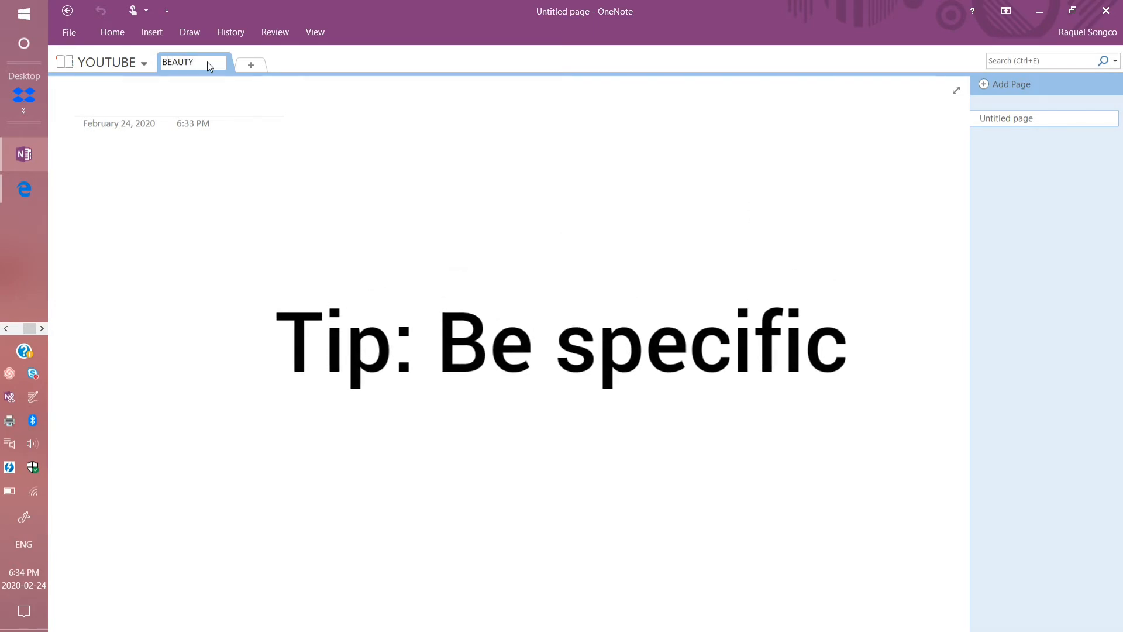
{"action": "key", "text": "Return"}
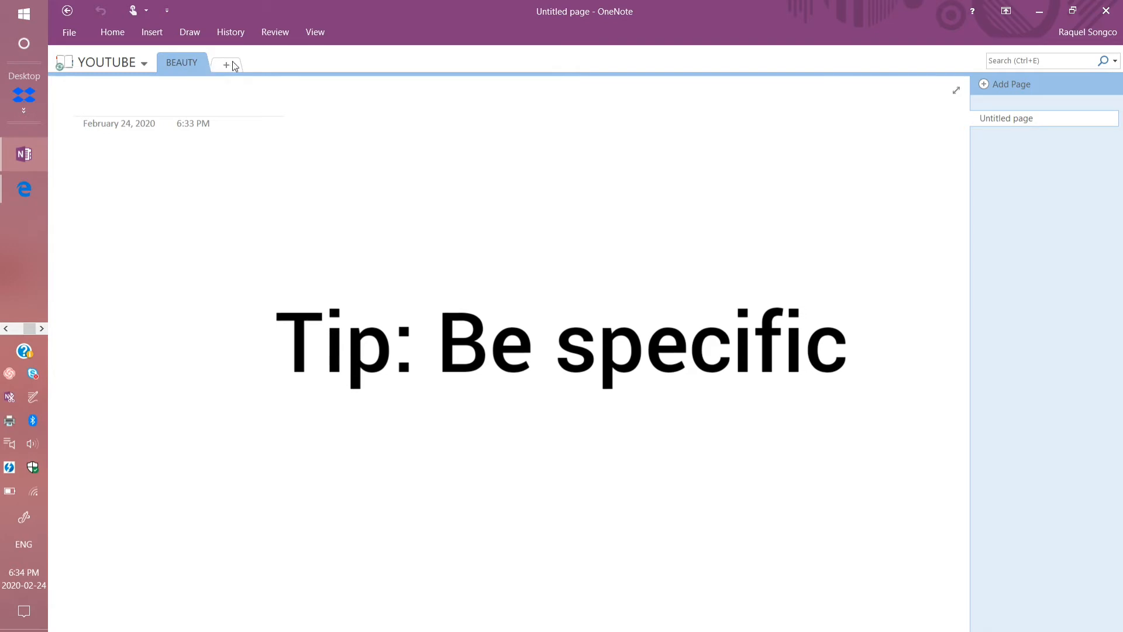
Add a second section named FASHION to the YOUTUBE notebook.
{"action": "left_click", "coordinate": [234, 64]}
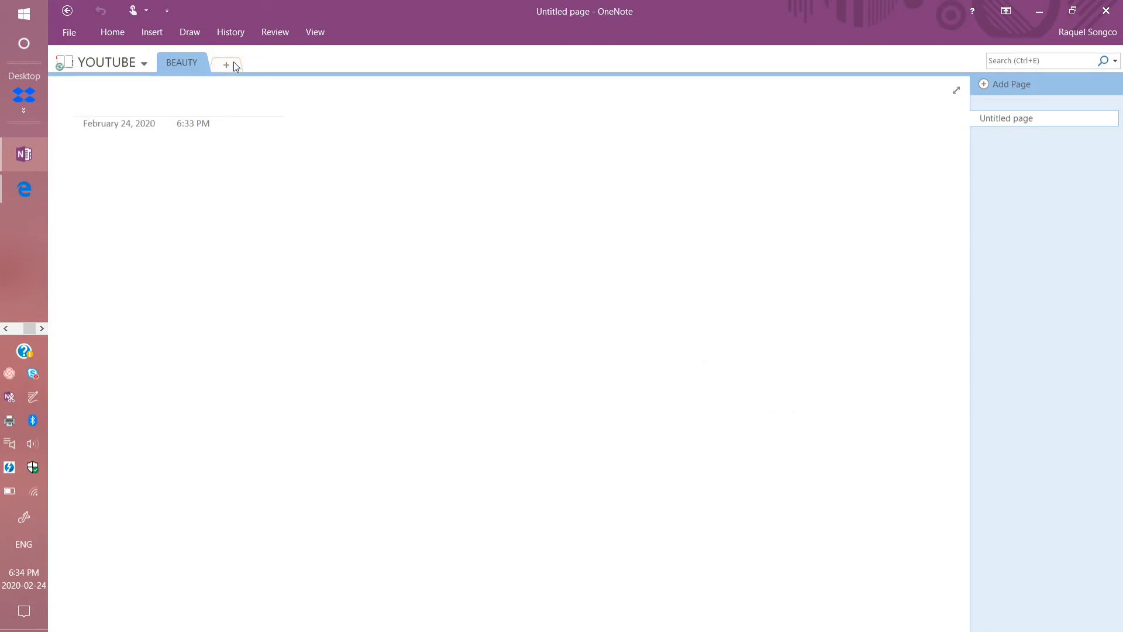
{"action": "left_click", "coordinate": [228, 65]}
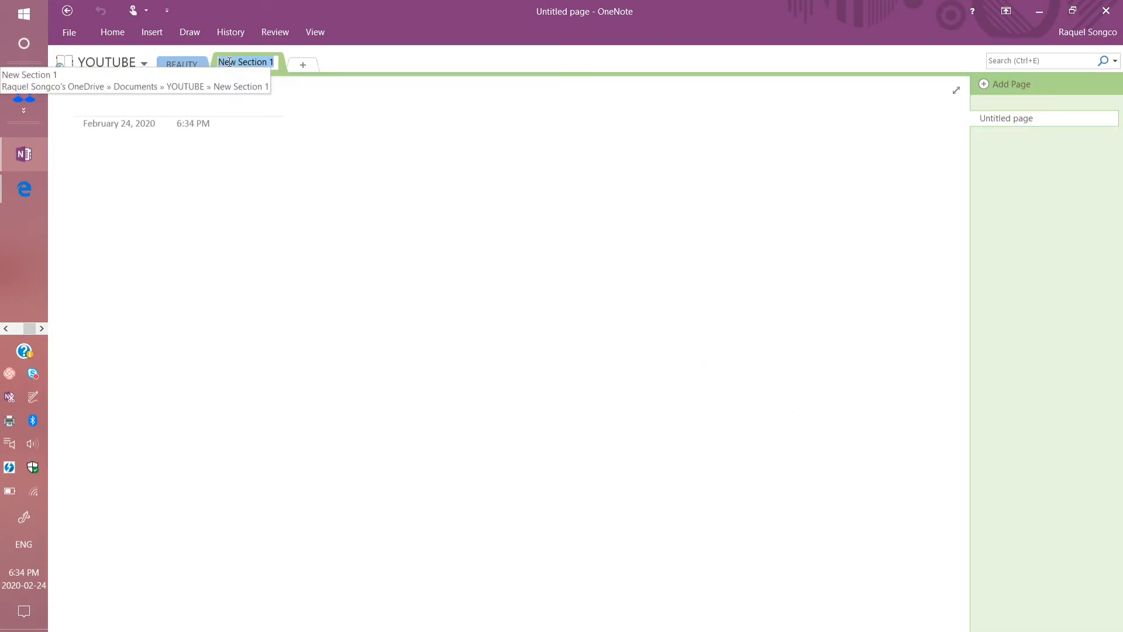
{"action": "type", "text": "FASHI"}
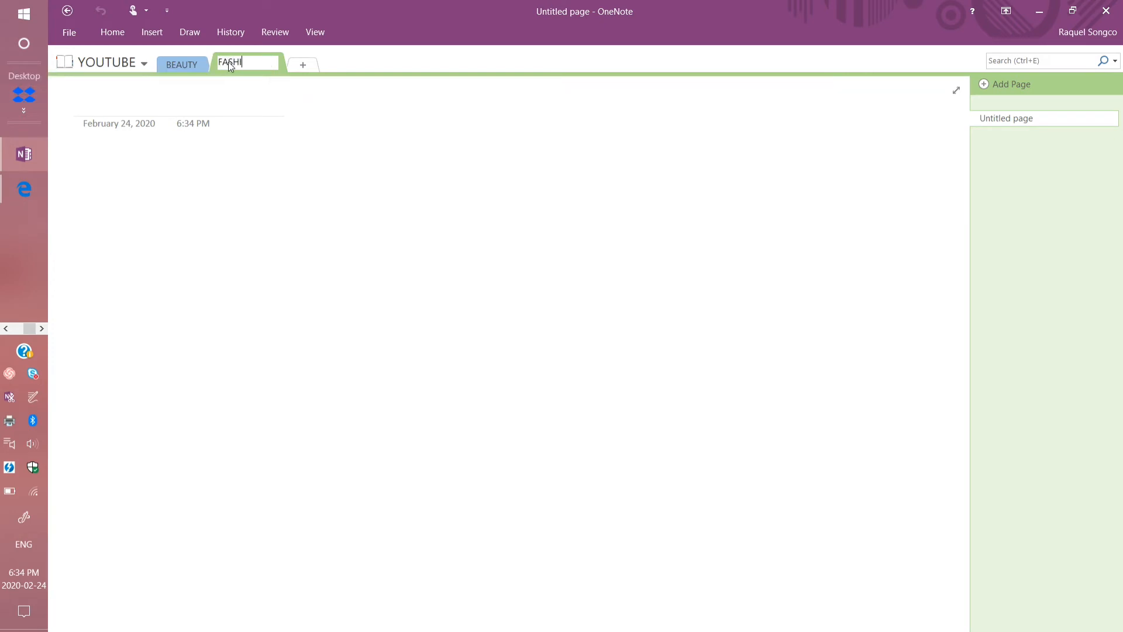
{"action": "type", "text": "ON"}
{"action": "key", "text": "Return"}
Add a third section named WELLNESS after the FASHION section.
{"action": "left_click", "coordinate": [287, 65]}
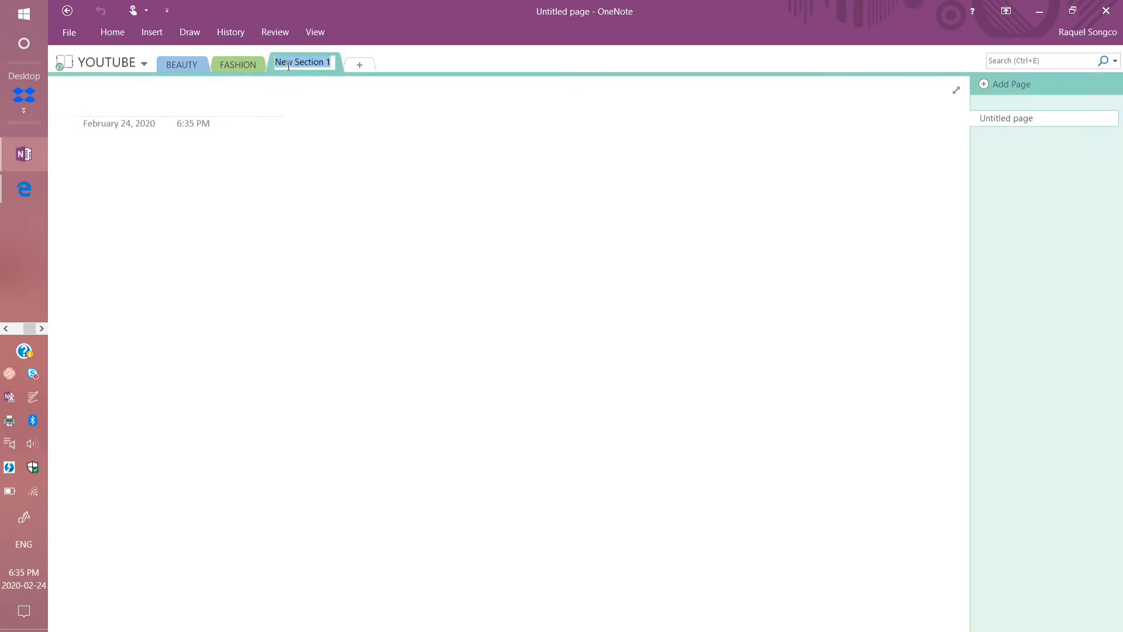
{"action": "type", "text": "WELLNESS"}
{"action": "key", "text": "Return"}
Add a fourth section named LIFESTYLE after the WELLNESS section.
{"action": "left_click", "coordinate": [343, 65]}
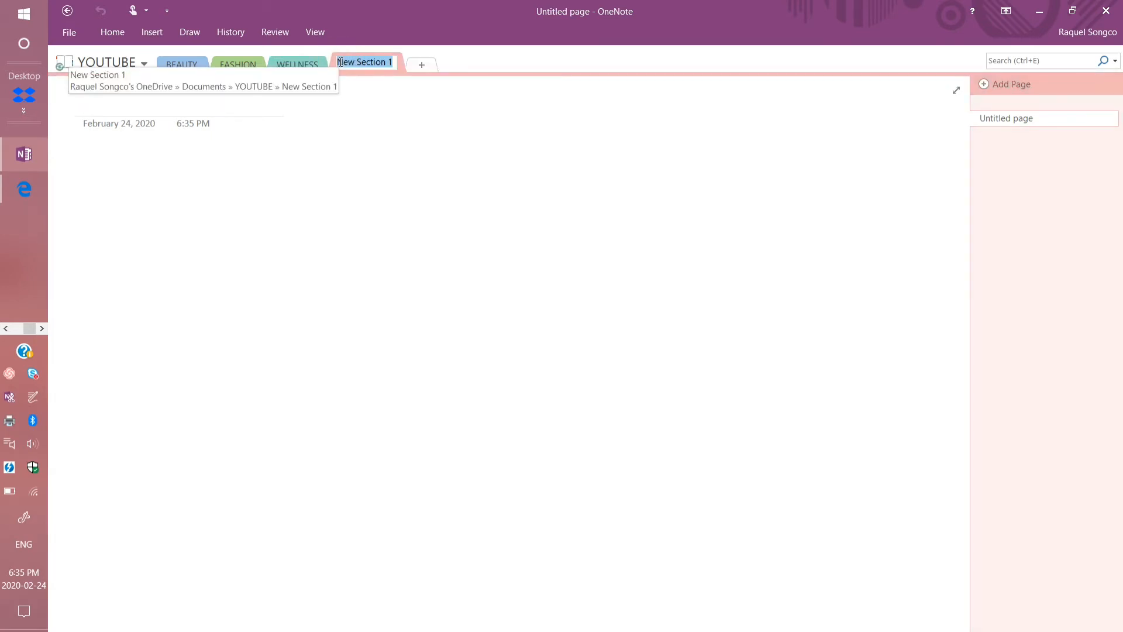
{"action": "type", "text": "LIFESTY"}
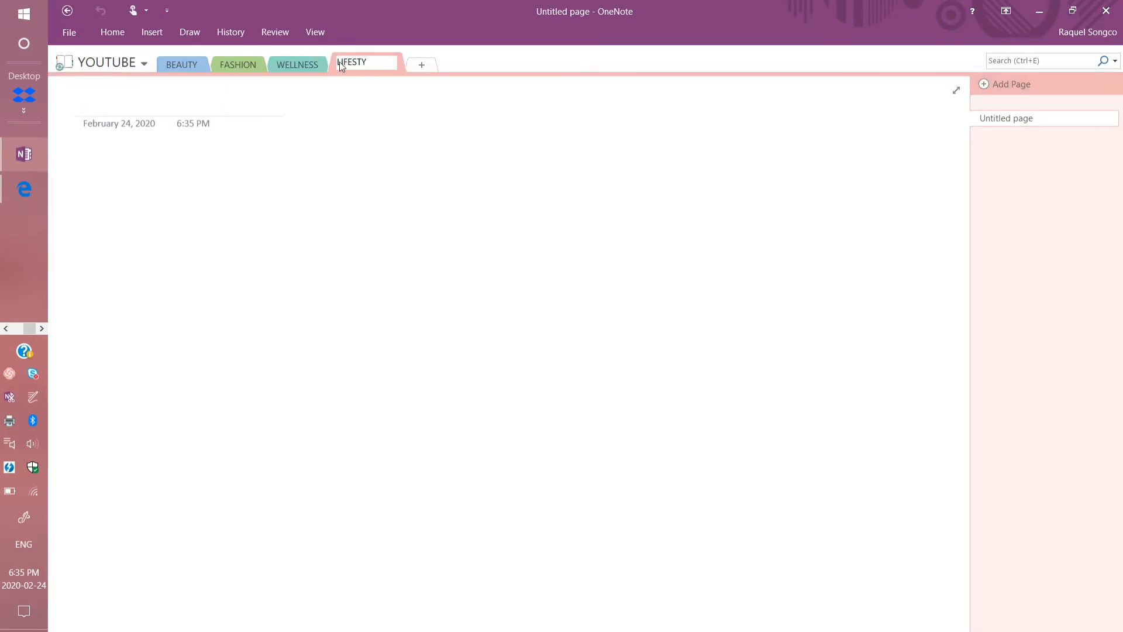
{"action": "type", "text": "LE"}
{"action": "key", "text": "Return"}
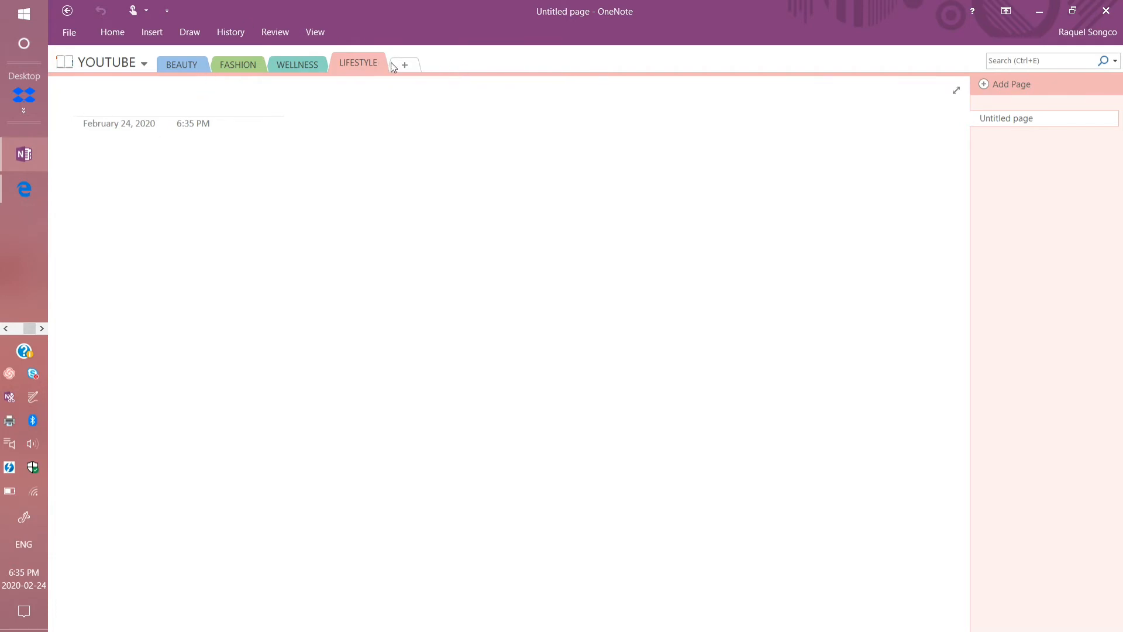
View the section colour choices for the BEAUTY section without changing its colour.
{"action": "right_click", "coordinate": [189, 62]}
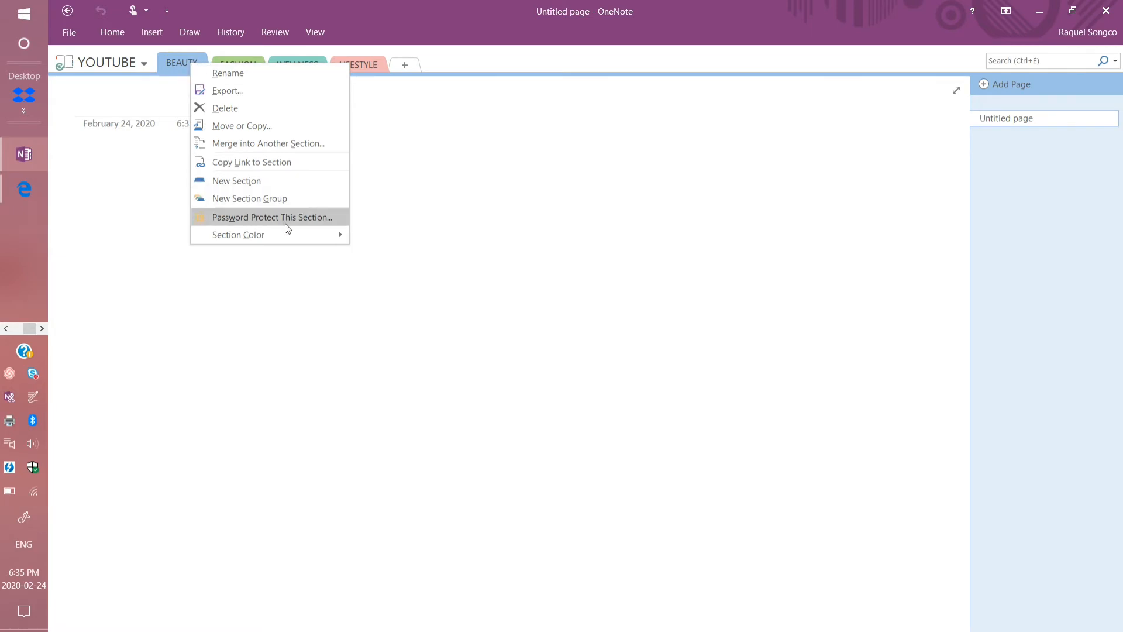
{"action": "mouse_move", "coordinate": [290, 234]}
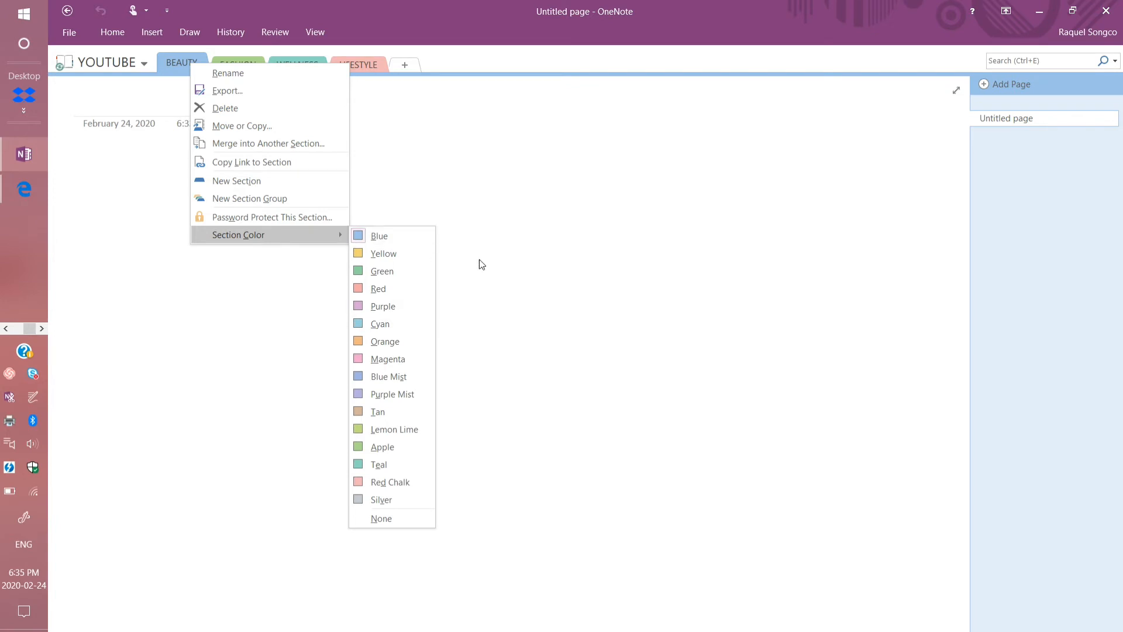
{"action": "left_click", "coordinate": [509, 258]}
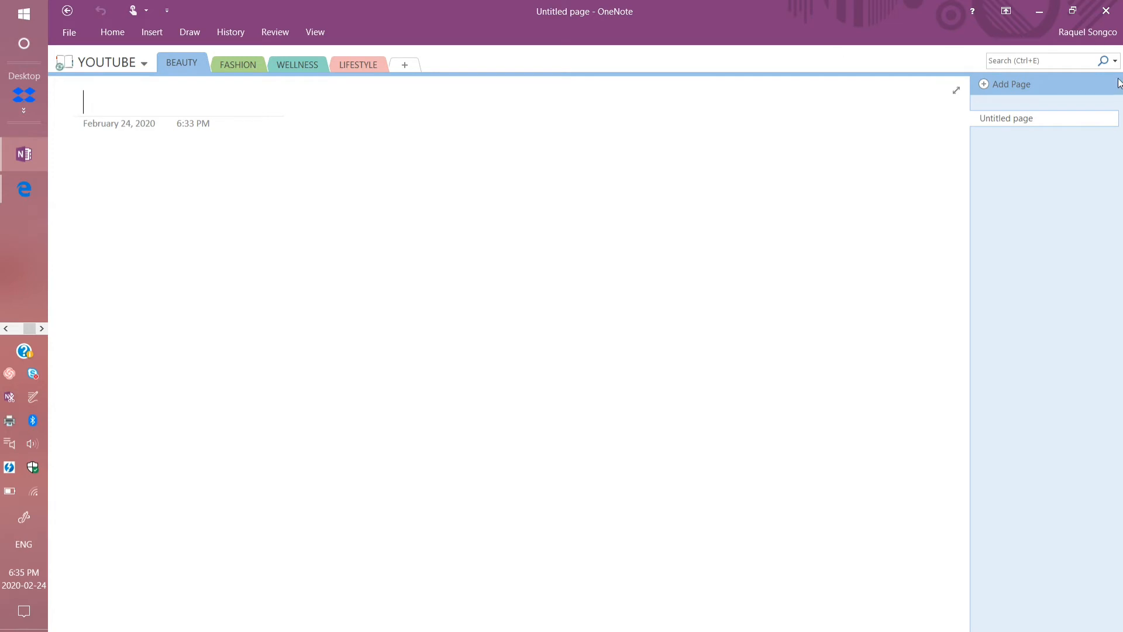
{"action": "left_click", "coordinate": [997, 122]}
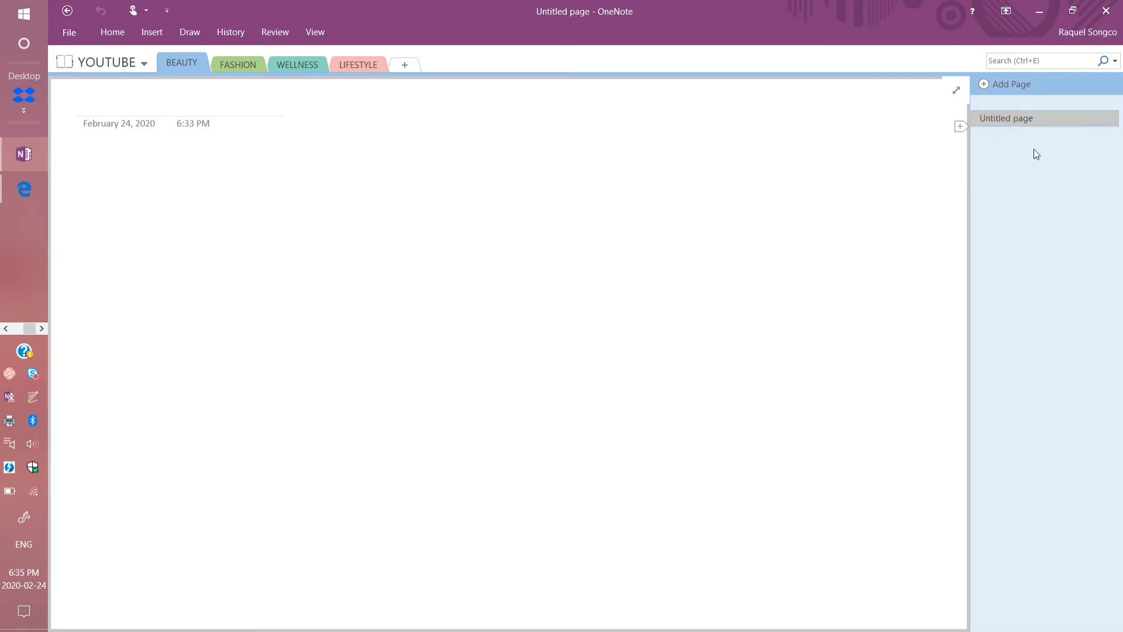
{"action": "left_click", "coordinate": [1002, 120]}
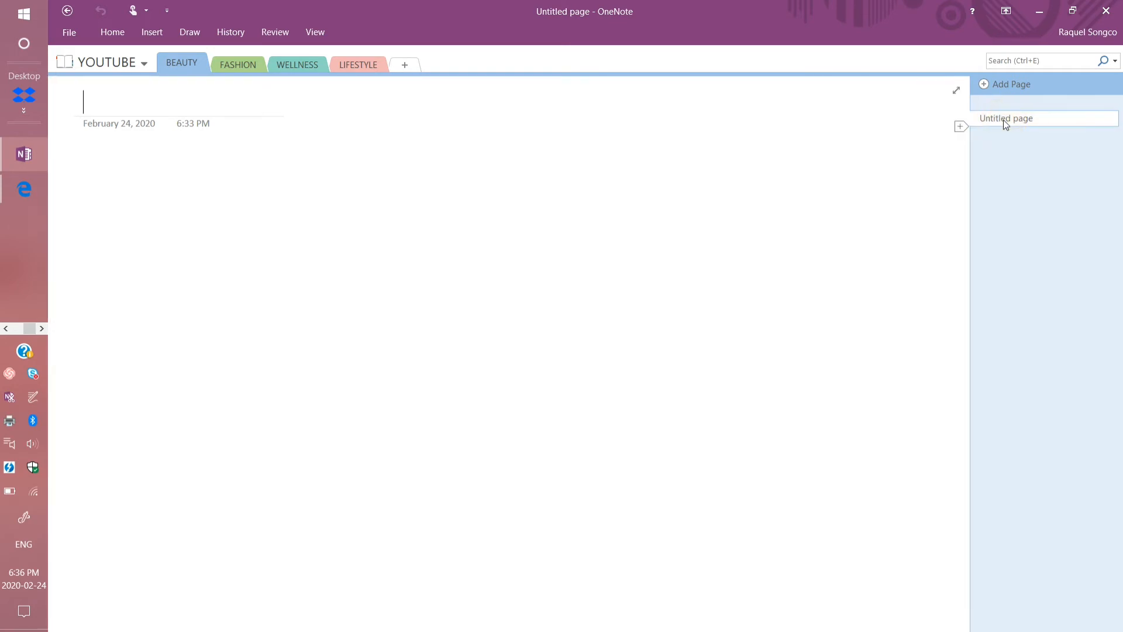
{"action": "type", "text": "XC"}
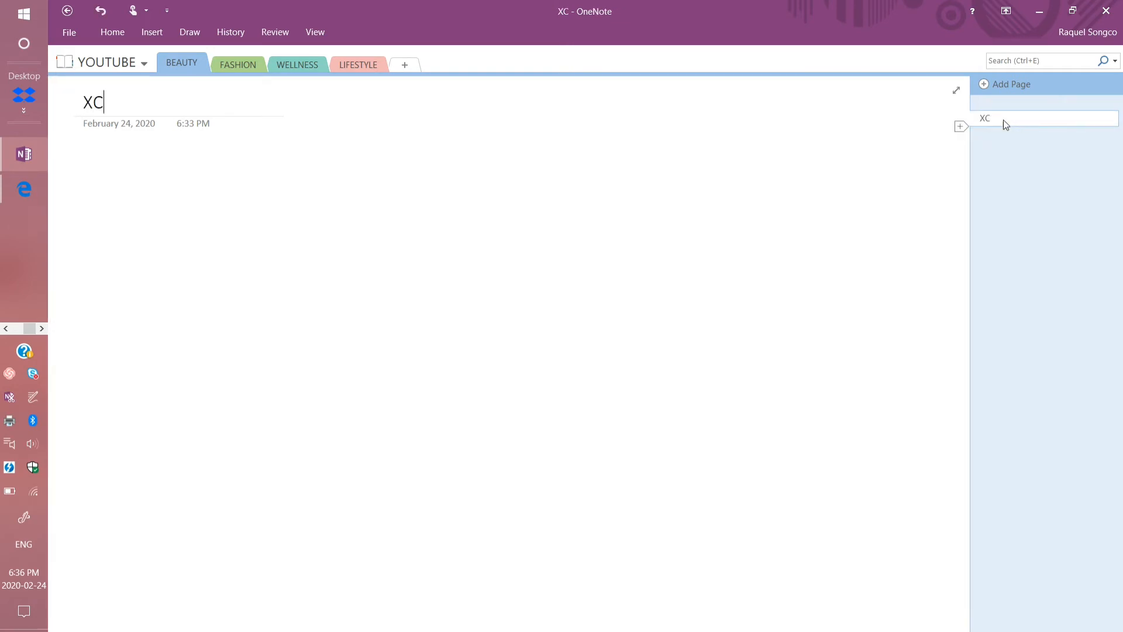
{"action": "key", "text": "BackSpace"}
{"action": "key", "text": "BackSpace"}
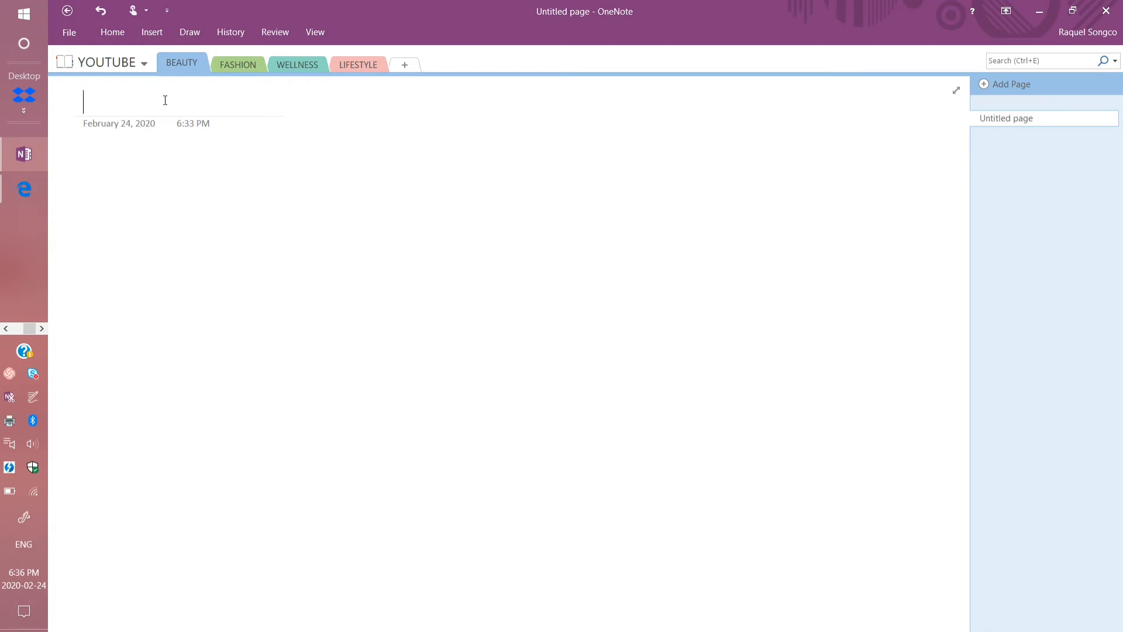
Title the first page of the BEAUTY section "Skin care".
{"action": "type", "text": "sKi"}
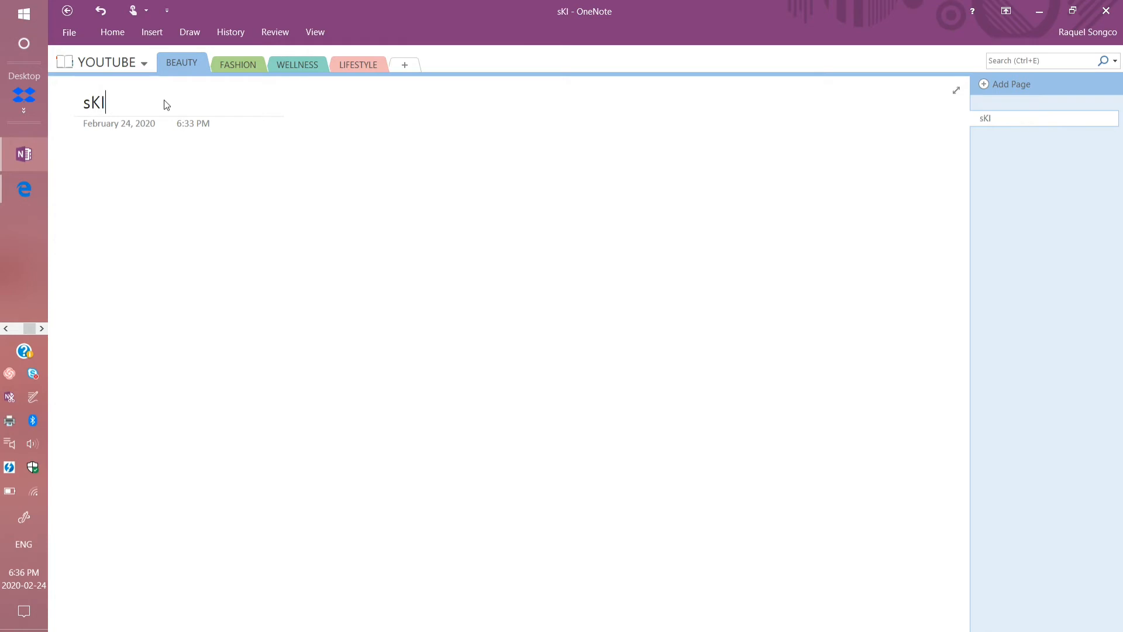
{"action": "key", "text": "BackSpace"}
{"action": "key", "text": "BackSpace"}
{"action": "key", "text": "BackSpace"}
{"action": "type", "text": "SWki"}
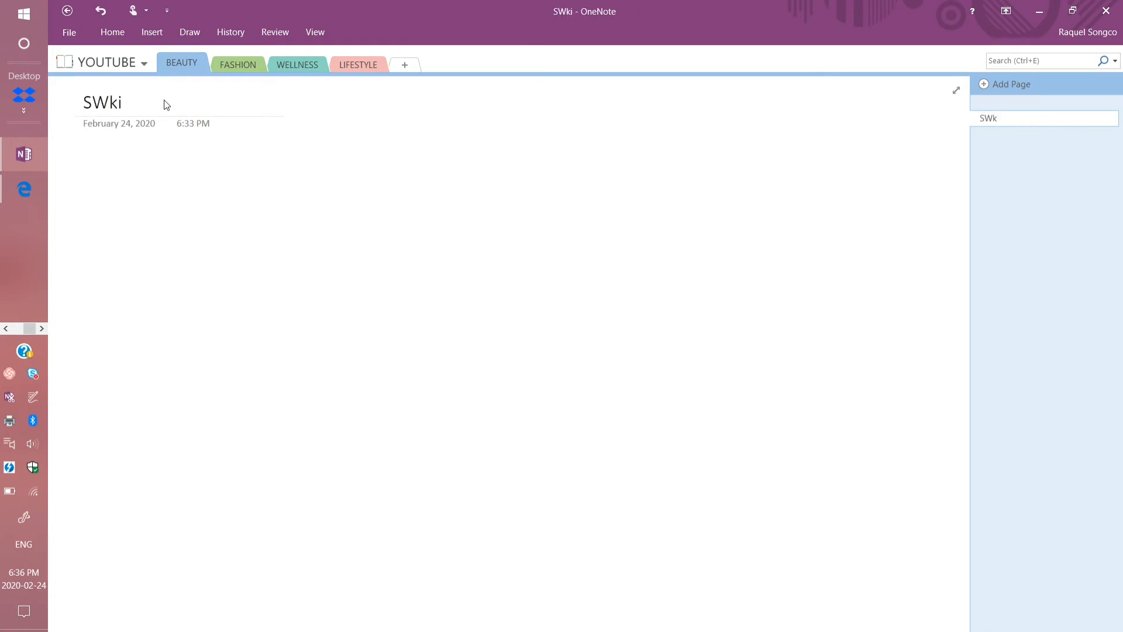
{"action": "key", "text": "BackSpace"}
{"action": "key", "text": "BackSpace"}
{"action": "key", "text": "BackSpace"}
{"action": "type", "text": "kin"}
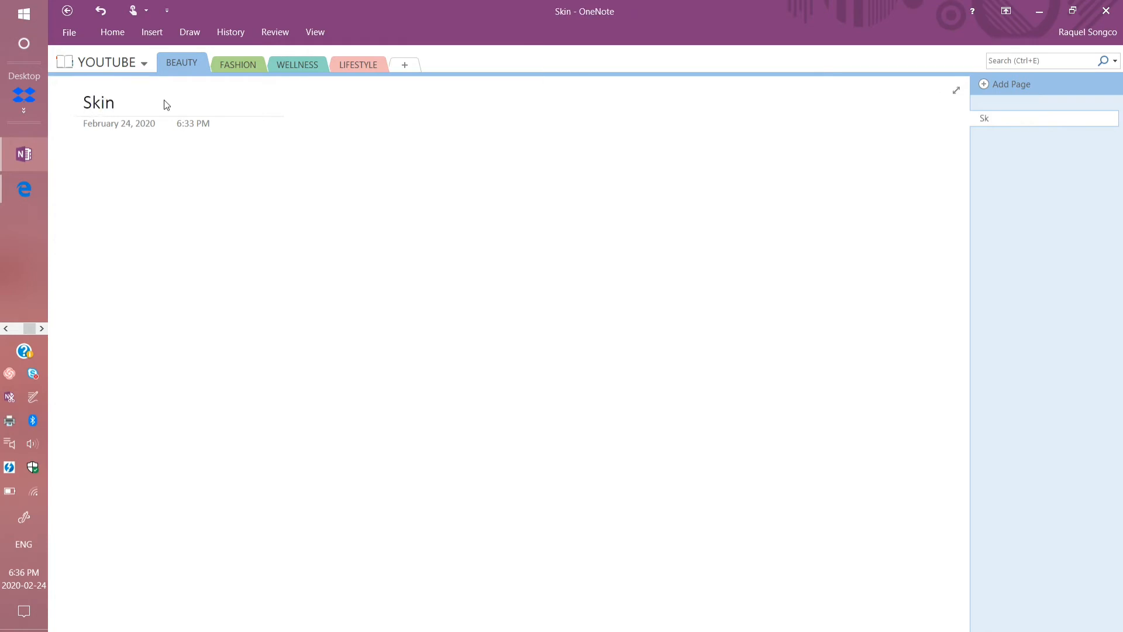
{"action": "type", "text": " care"}
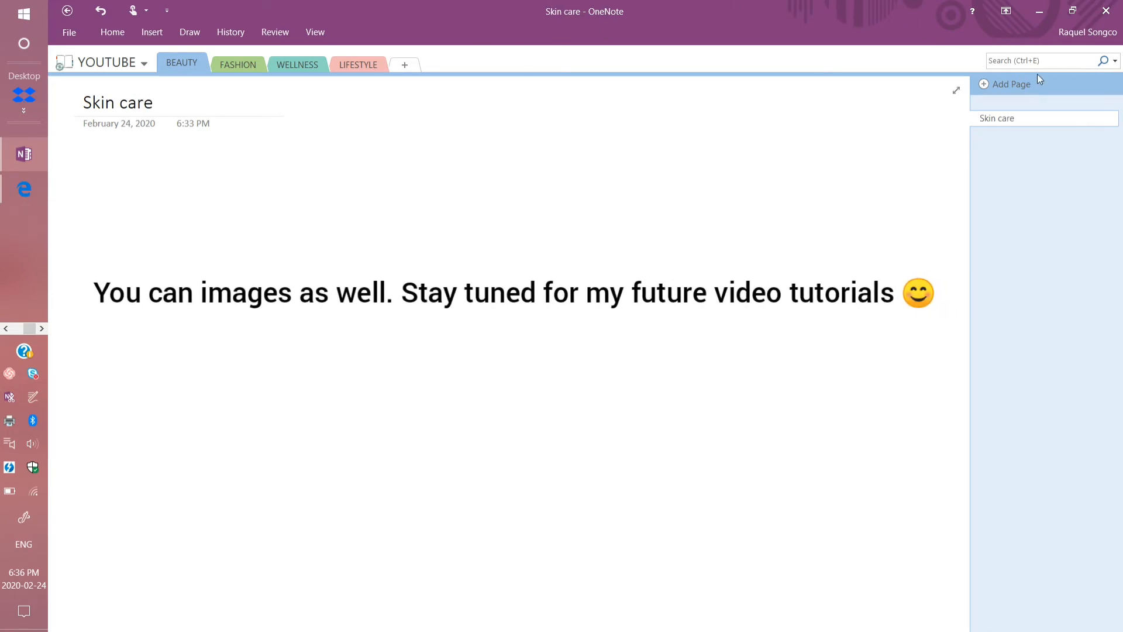
Add a second page to the BEAUTY section and title it "Morning Routine".
{"action": "left_click", "coordinate": [987, 86]}
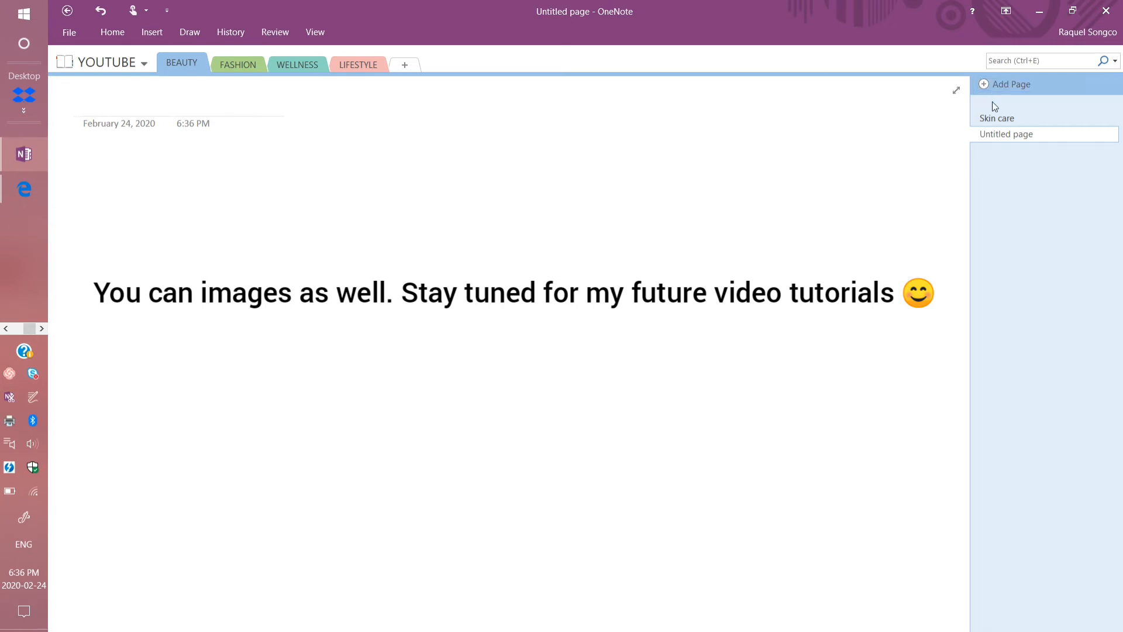
{"action": "type", "text": "Mor"}
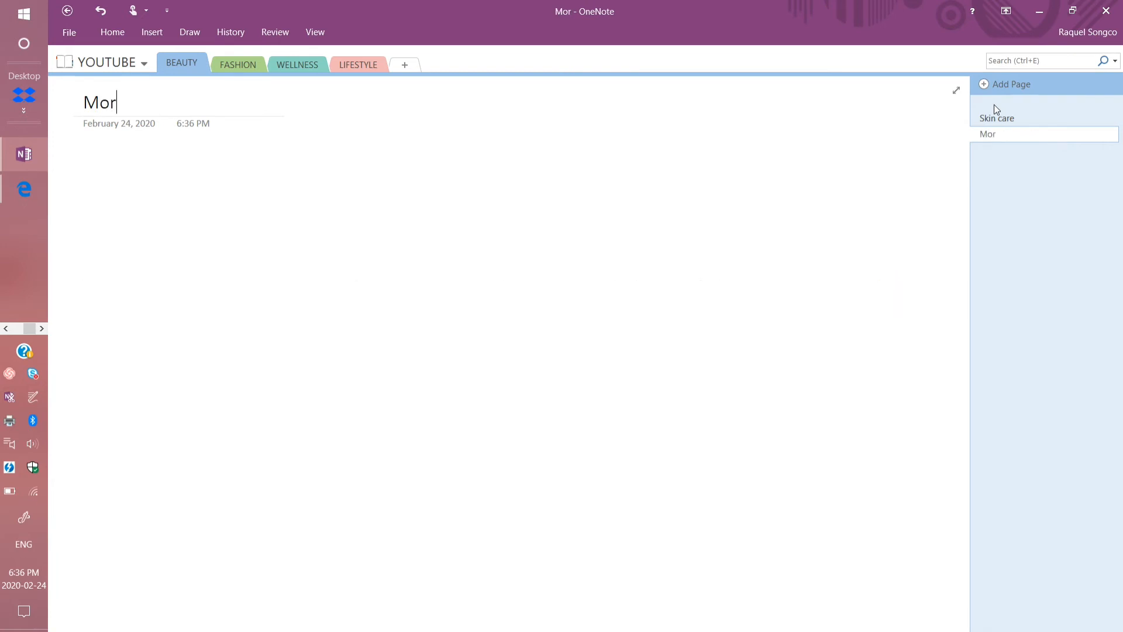
{"action": "type", "text": "ning Routine"}
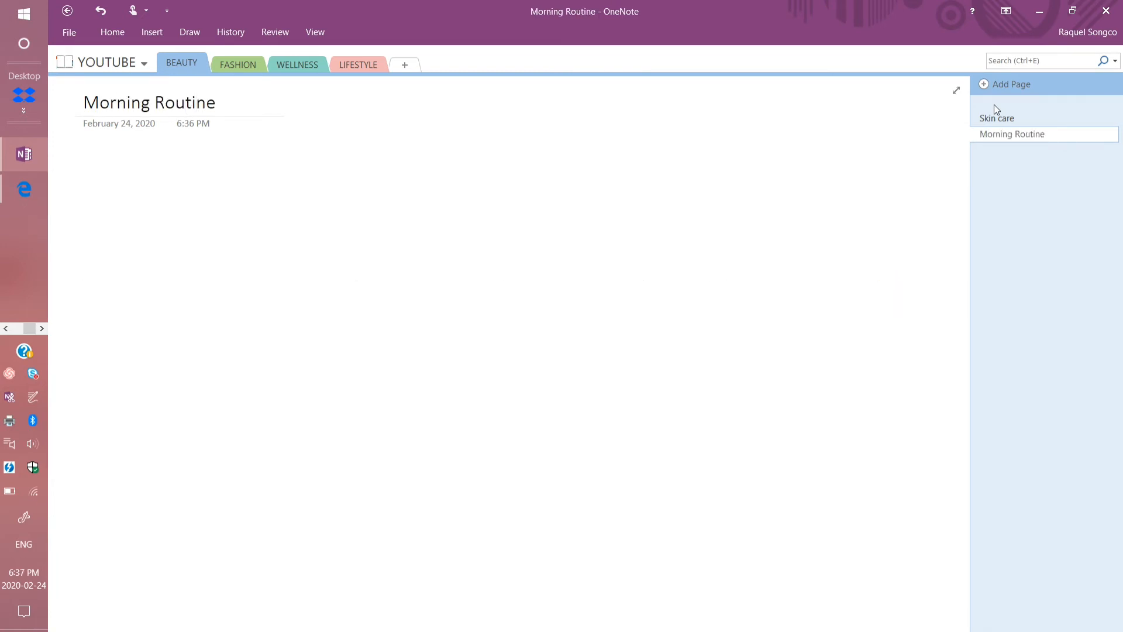
{"action": "key", "text": "Return"}
Retitle the Skin care page "Nighttime Routine", using the spelling suggestion to correct the first word.
{"action": "left_click", "coordinate": [992, 118]}
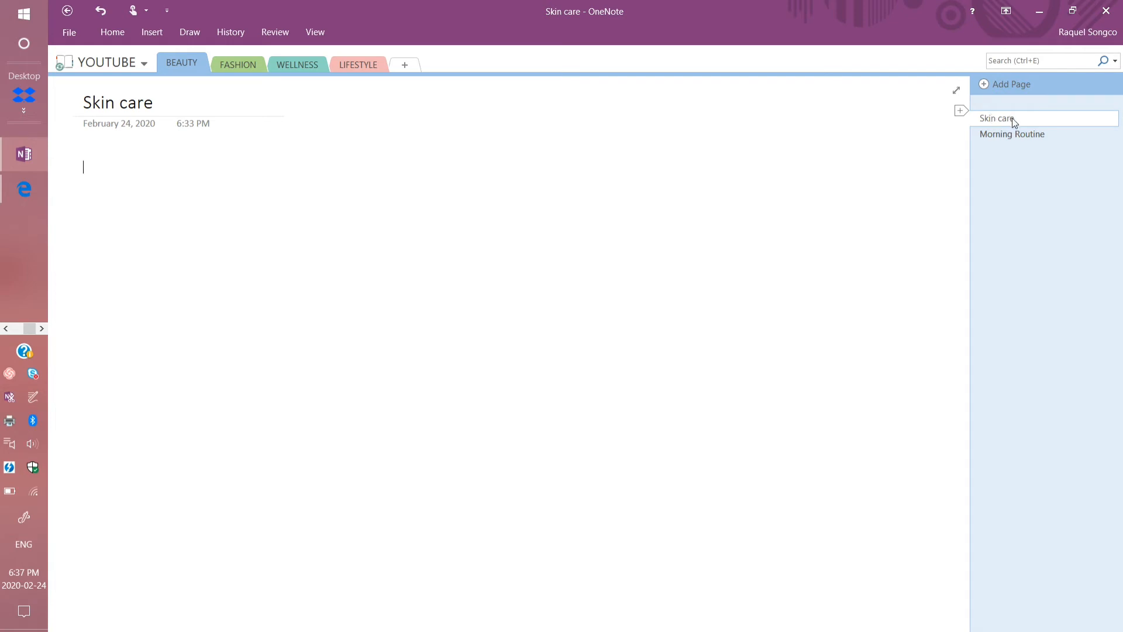
{"action": "left_click", "coordinate": [241, 106]}
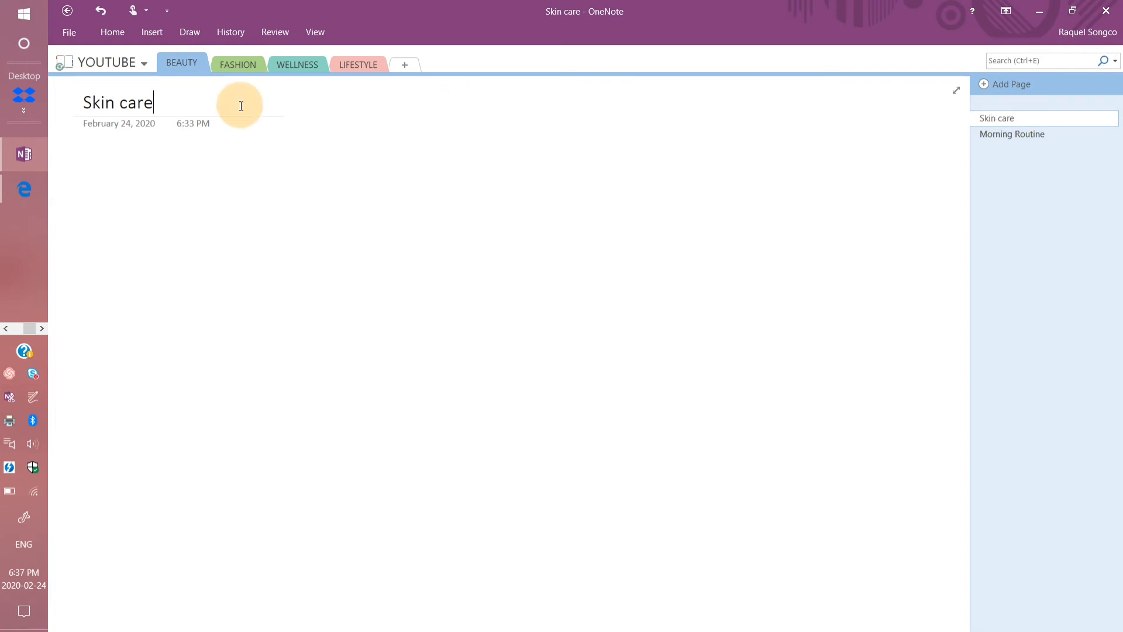
{"action": "key", "text": "BackSpace"}
{"action": "key", "text": "BackSpace"}
{"action": "key", "text": "BackSpace"}
{"action": "key", "text": "BackSpace"}
{"action": "key", "text": "BackSpace"}
{"action": "key", "text": "BackSpace"}
{"action": "key", "text": "BackSpace"}
{"action": "key", "text": "BackSpace"}
{"action": "key", "text": "BackSpace"}
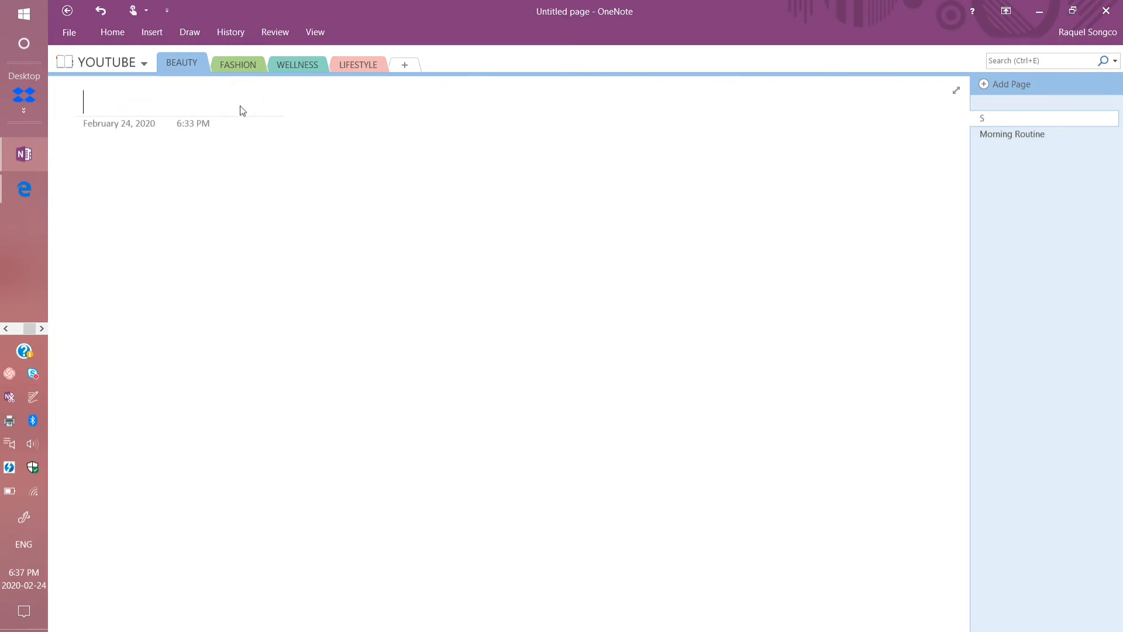
{"action": "type", "text": "Nightime"}
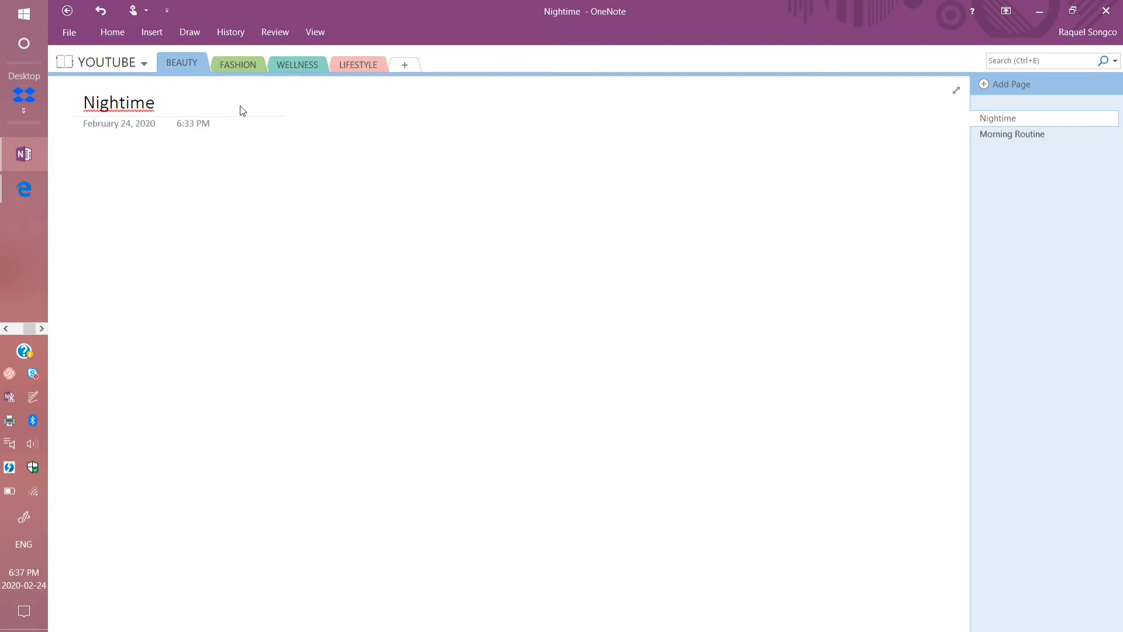
{"action": "type", "text": " Routine"}
{"action": "key", "text": "Return"}
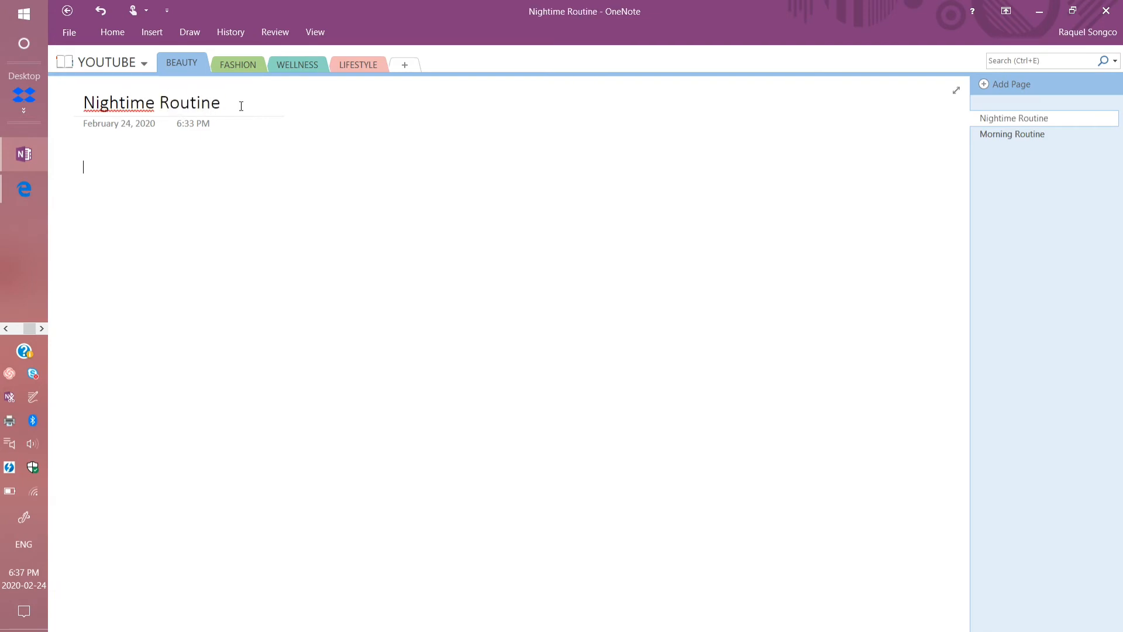
{"action": "right_click", "coordinate": [116, 108]}
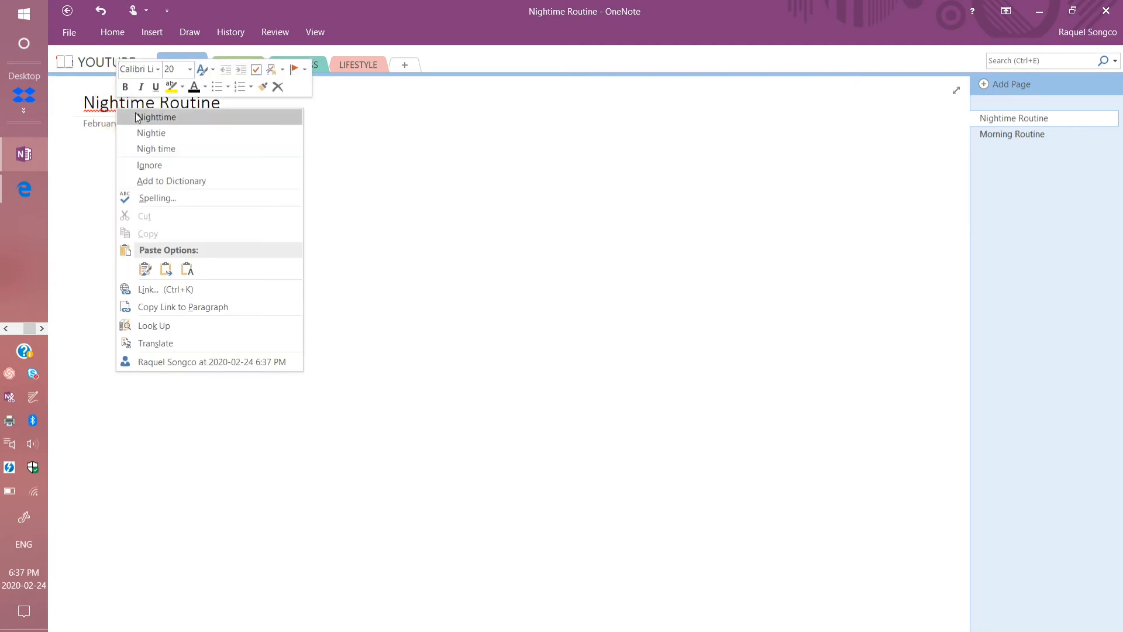
{"action": "left_click", "coordinate": [136, 117]}
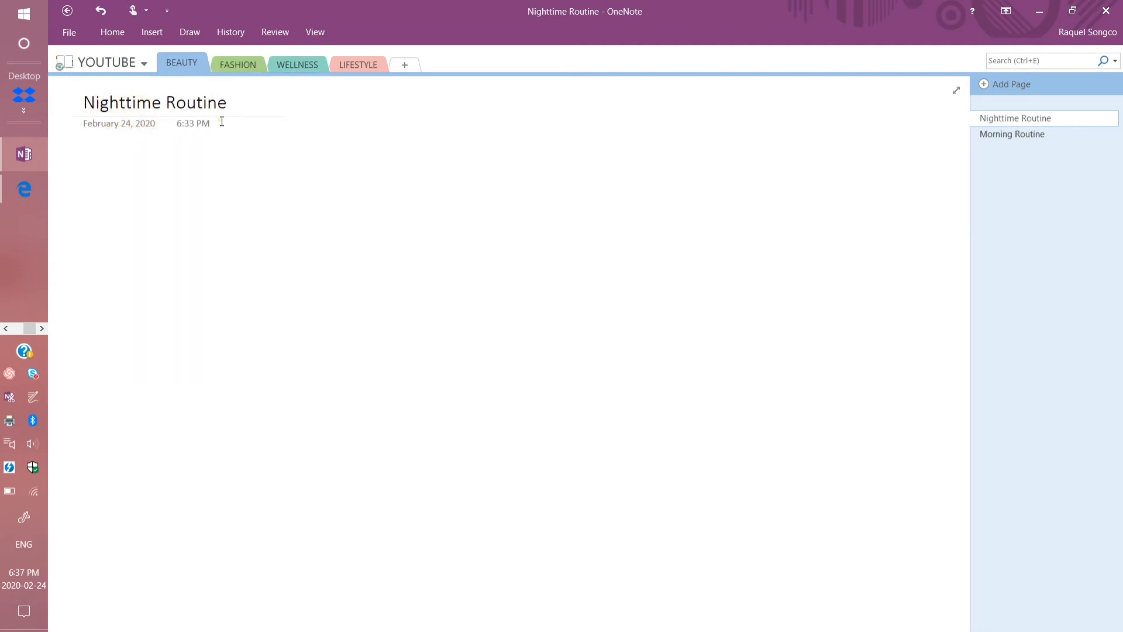
Make the whole title of the Nighttime Routine page bold.
{"action": "scroll", "coordinate": [144, 100], "scroll_direction": "down", "scroll_amount": 2}
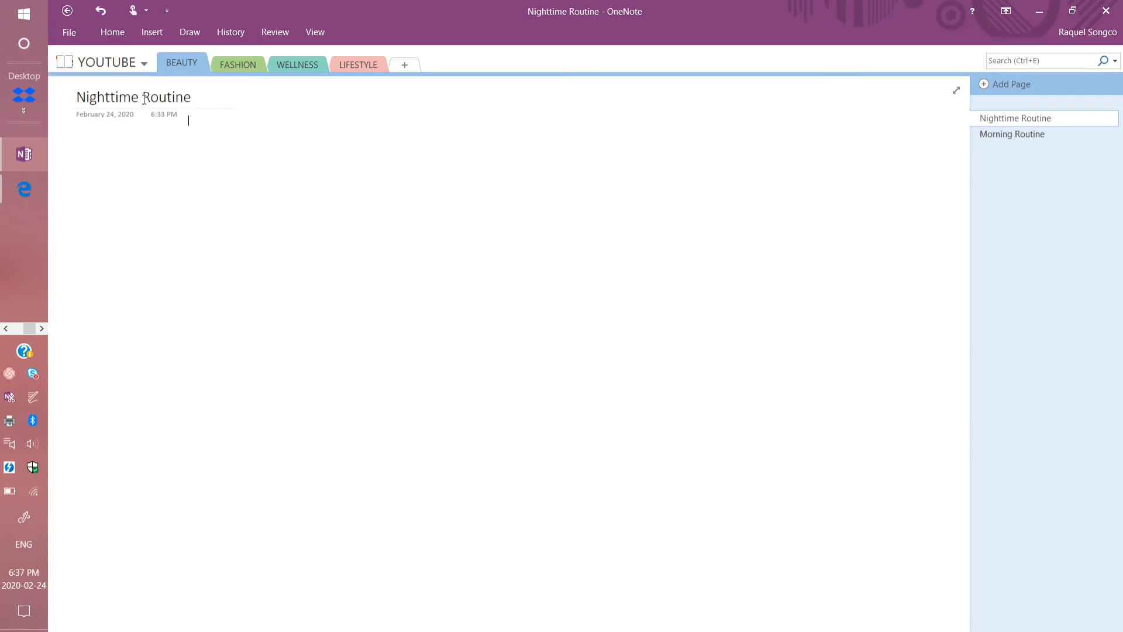
{"action": "left_click", "coordinate": [144, 98]}
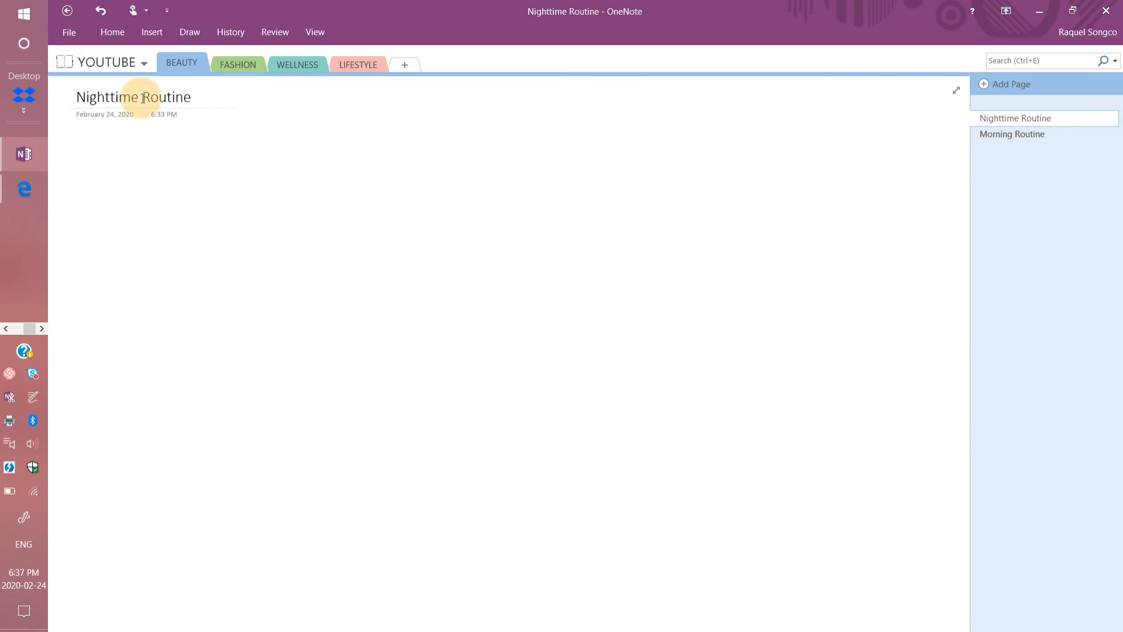
{"action": "left_click", "coordinate": [141, 98]}
{"action": "left_click", "coordinate": [205, 99]}
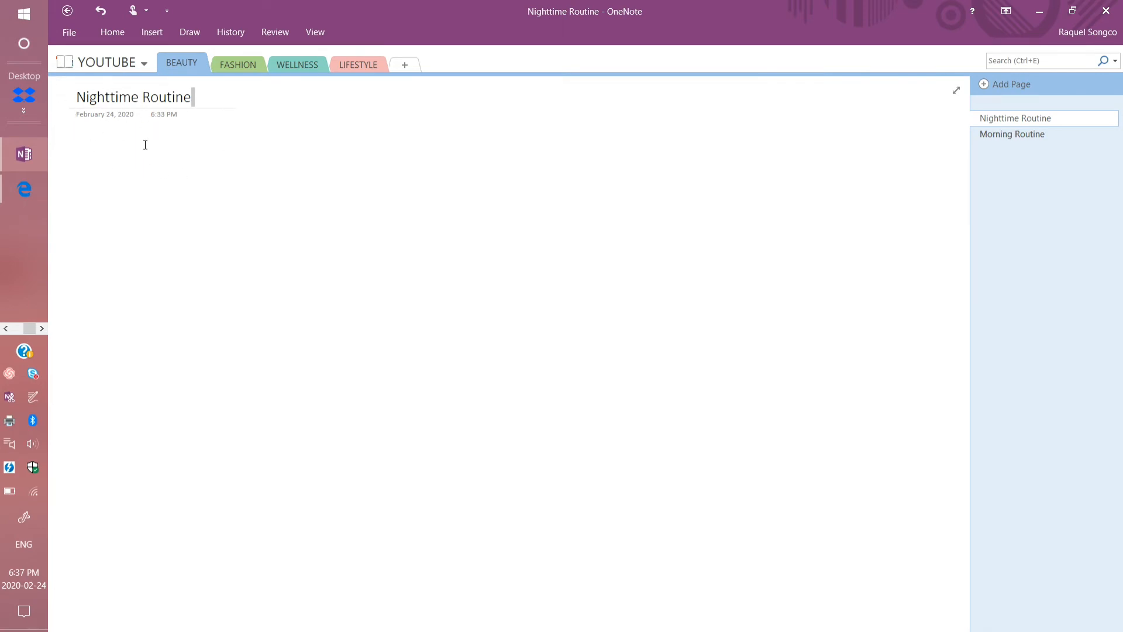
{"action": "left_click", "coordinate": [197, 98]}
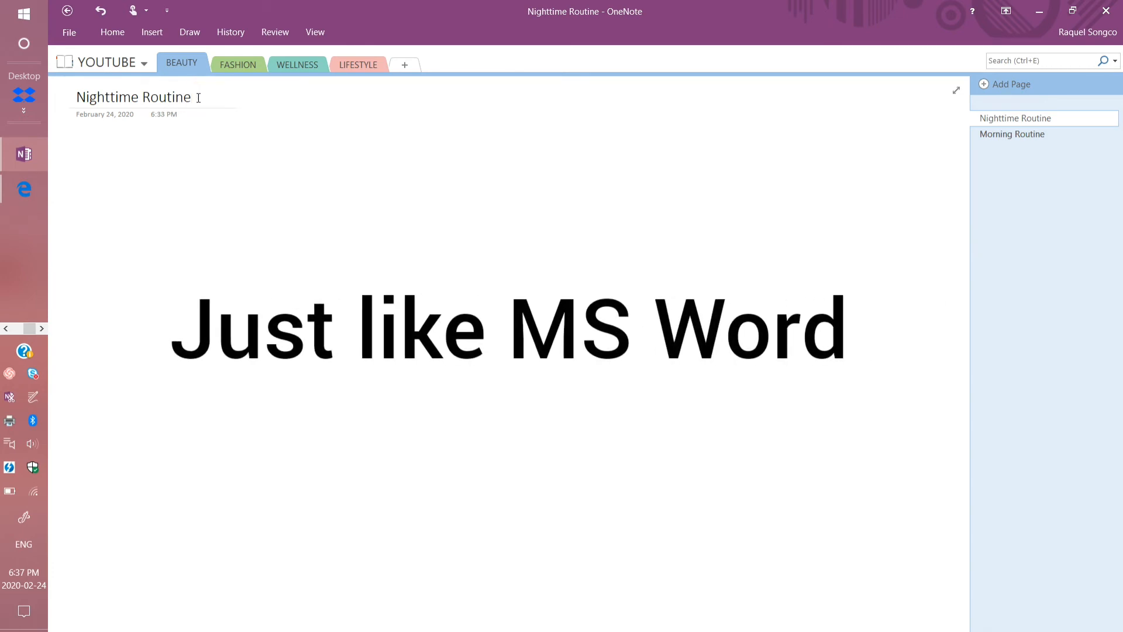
{"action": "key", "text": "shift+Left"}
{"action": "key", "text": "shift+Left"}
{"action": "key", "text": "shift+Left"}
{"action": "key", "text": "shift+Left"}
{"action": "key", "text": "shift+Left"}
{"action": "key", "text": "shift+Left"}
{"action": "key", "text": "shift+Left"}
{"action": "key", "text": "shift+Left"}
{"action": "key", "text": "shift+Left"}
{"action": "key", "text": "shift+Left"}
{"action": "key", "text": "shift+Left"}
{"action": "key", "text": "shift+Left"}
{"action": "key", "text": "shift+Left"}
{"action": "key", "text": "shift+Left"}
{"action": "key", "text": "shift+Left"}
{"action": "key", "text": "shift+Left"}
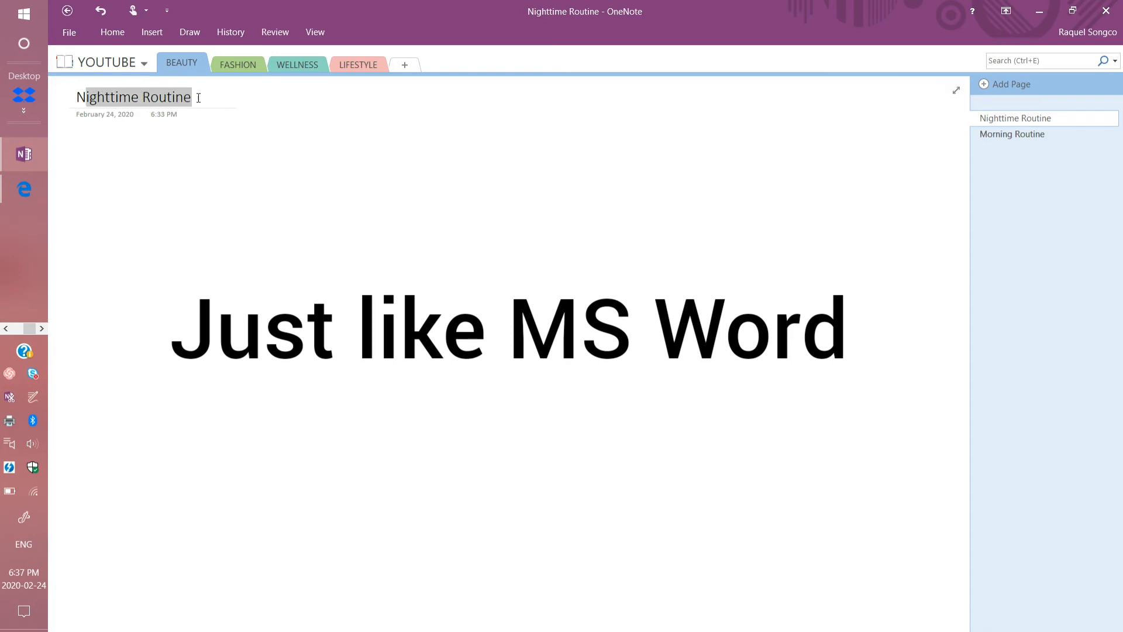
{"action": "key", "text": "ctrl+b"}
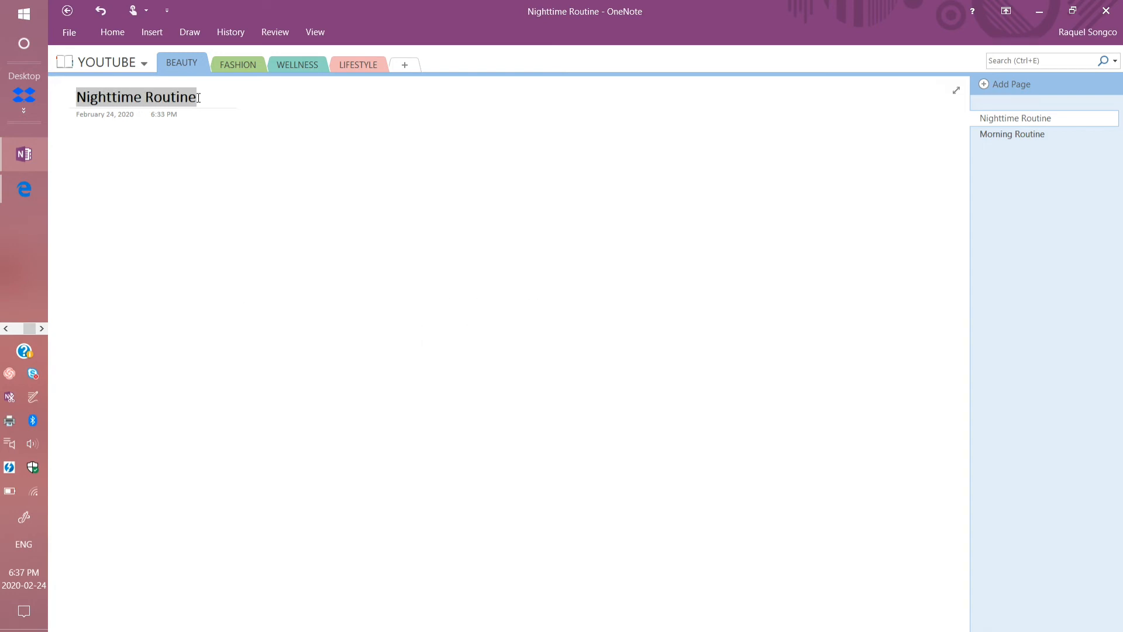
{"action": "right_click", "coordinate": [198, 98]}
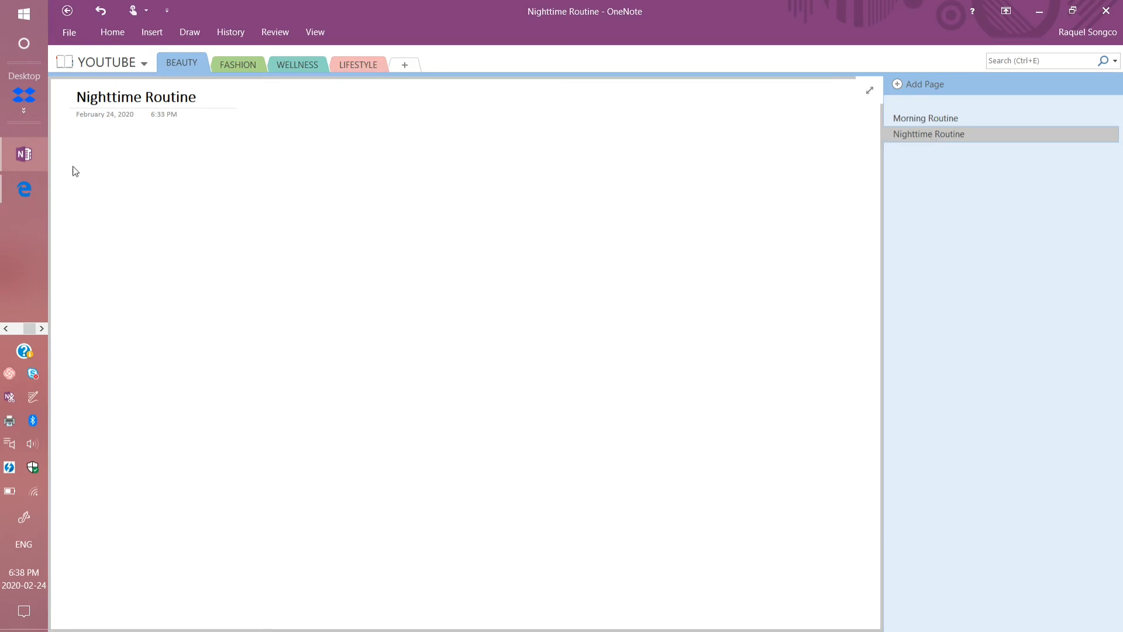
View the available actions for the BEAUTY section and the Morning Routine page without applying any of them.
{"action": "right_click", "coordinate": [187, 59]}
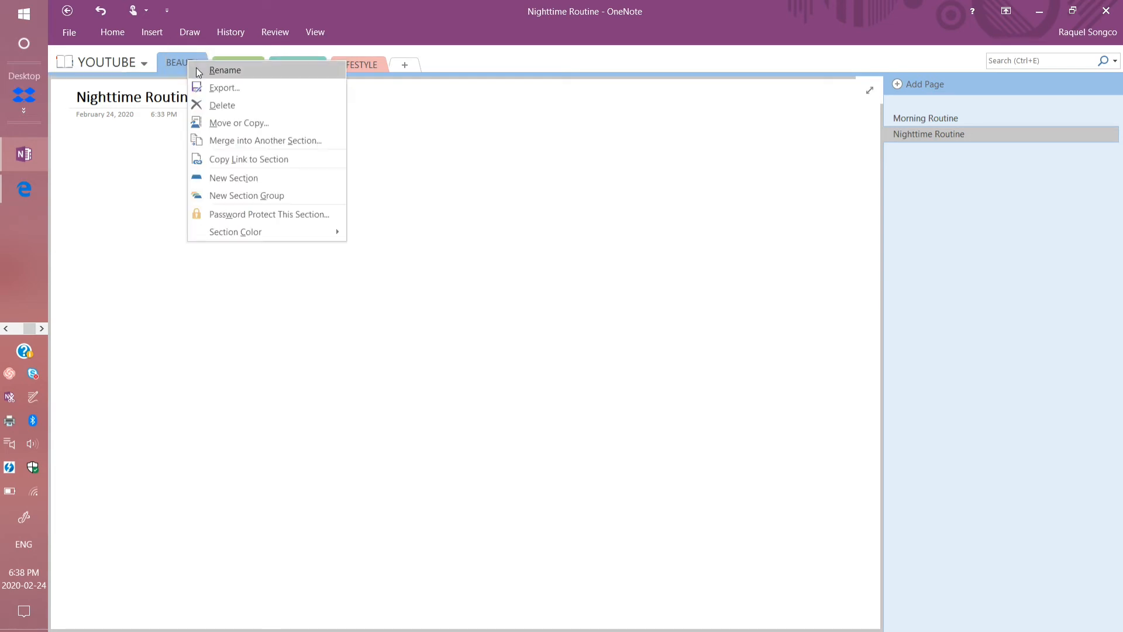
{"action": "left_click", "coordinate": [1027, 243]}
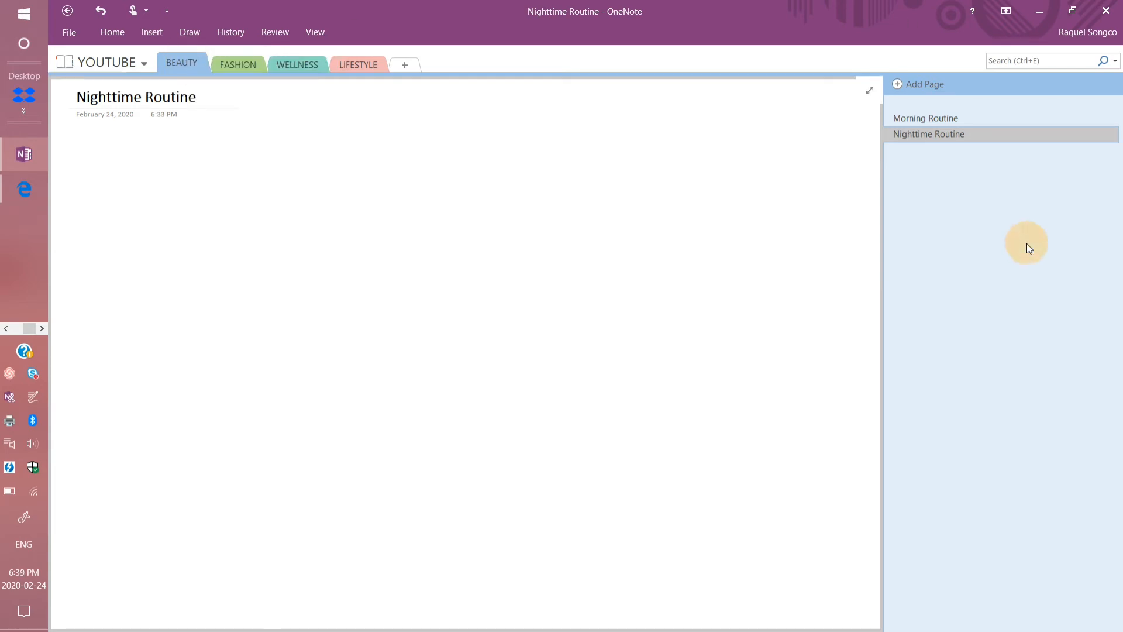
{"action": "left_click", "coordinate": [956, 117]}
{"action": "right_click", "coordinate": [956, 117]}
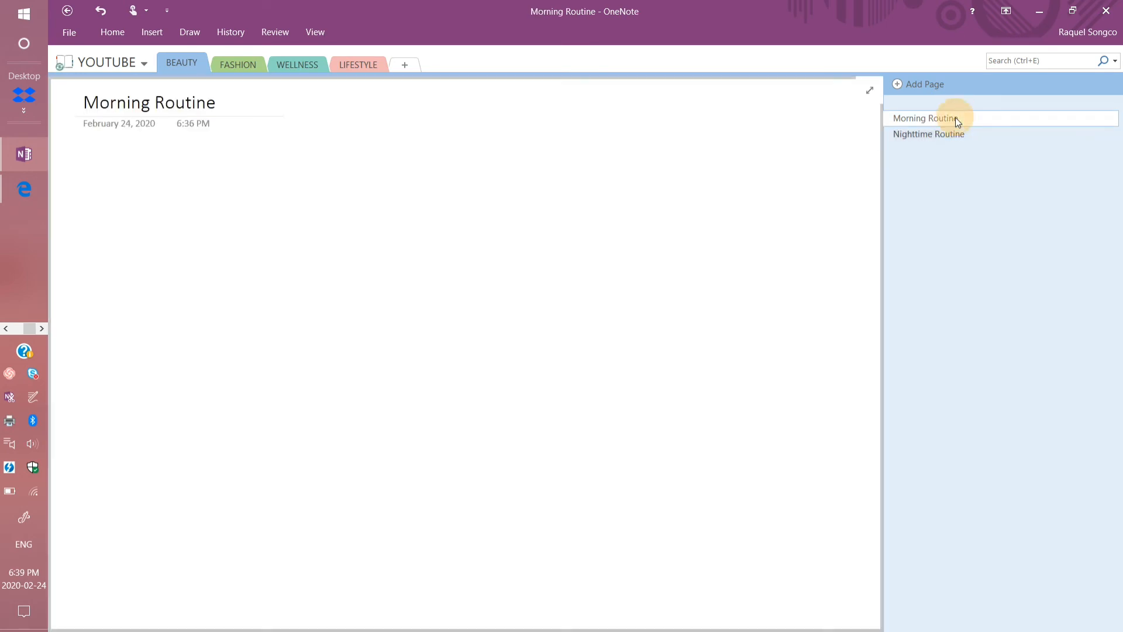
{"action": "left_click", "coordinate": [621, 243]}
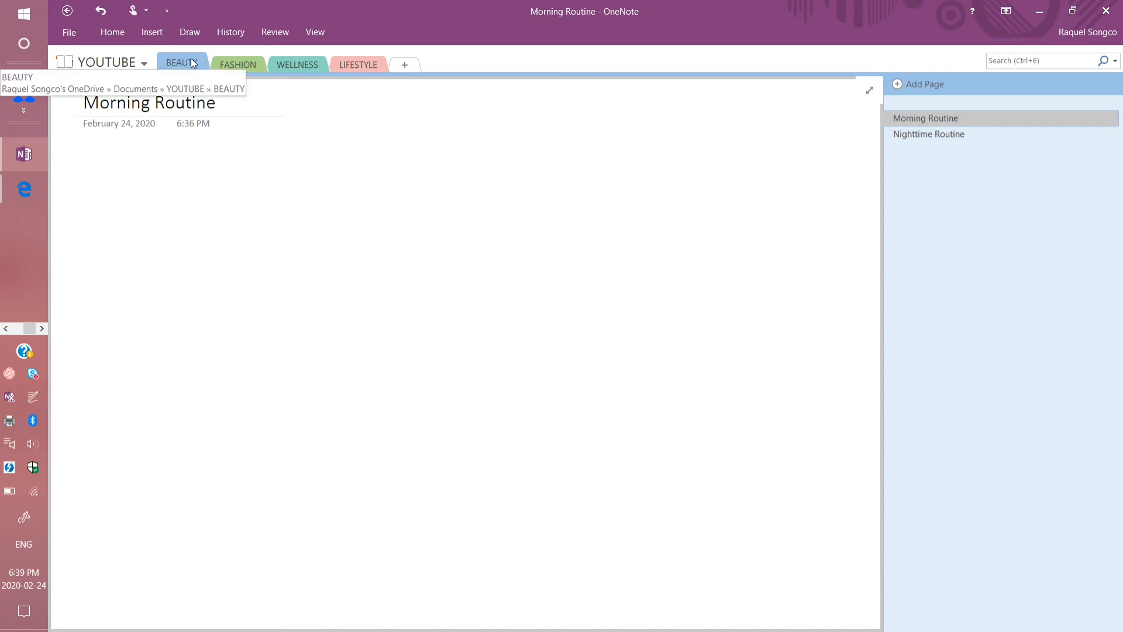
Move the BEAUTY section so that it sits between FASHION and WELLNESS.
{"action": "left_click_drag", "start_coordinate": [193, 62], "coordinate": [244, 55]}
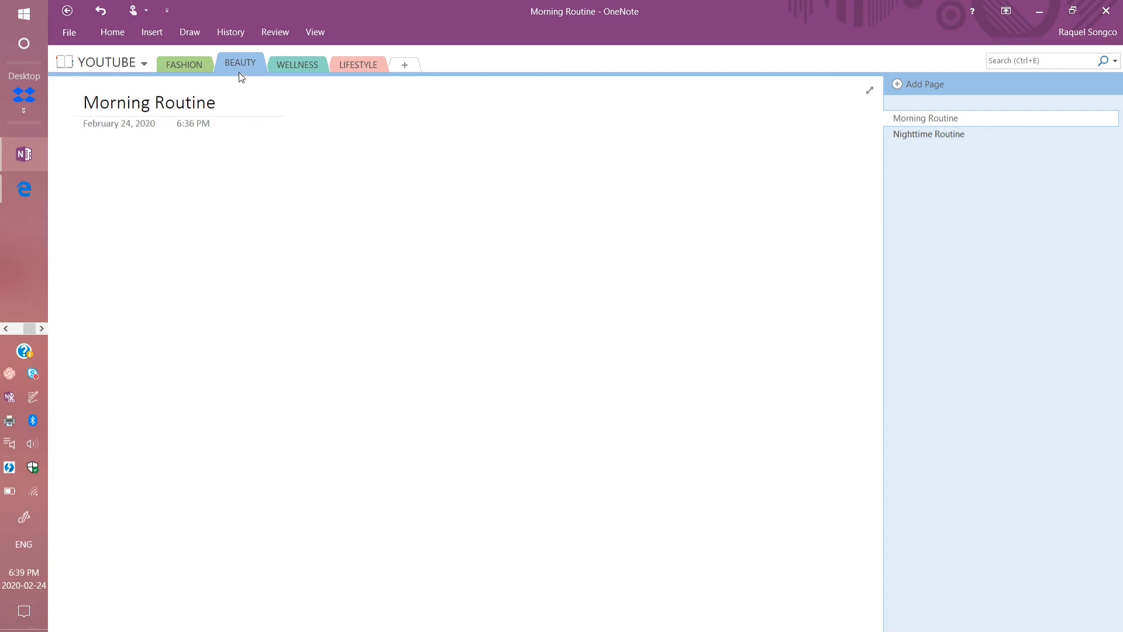
{"action": "left_click", "coordinate": [240, 59]}
{"action": "mouse_move", "coordinate": [244, 62]}
{"action": "left_mouse_down"}
{"action": "mouse_move", "coordinate": [296, 61]}
{"action": "mouse_move", "coordinate": [233, 60]}
{"action": "left_mouse_up"}
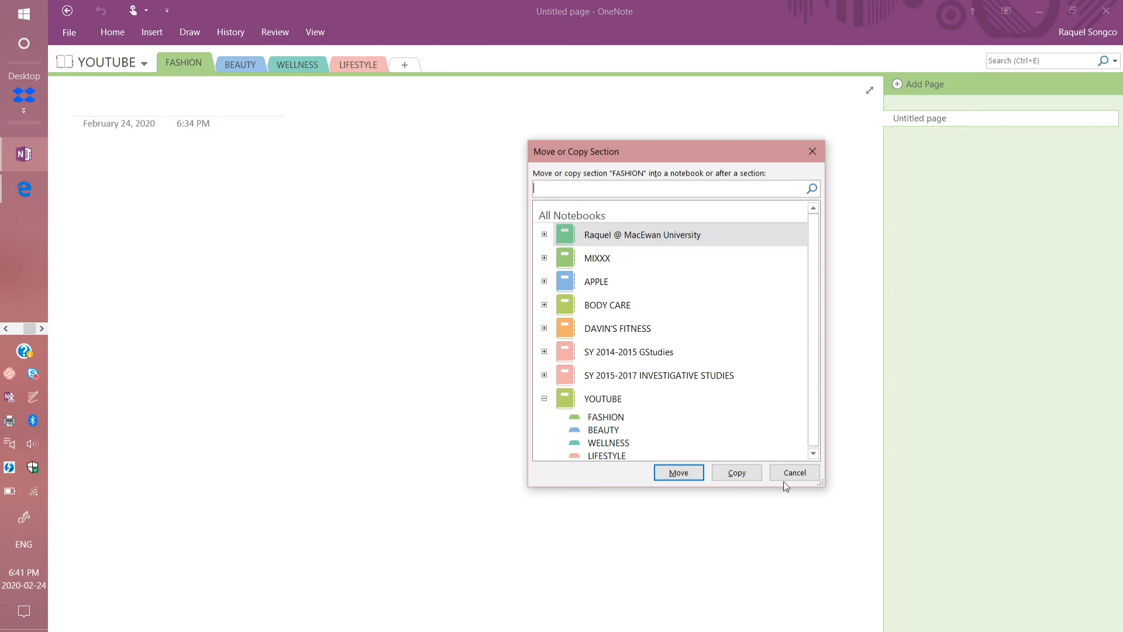
Cancel the move or copy of the FASHION section and merge it into WELLNESS instead, deleting the original section.
{"action": "left_click", "coordinate": [799, 475]}
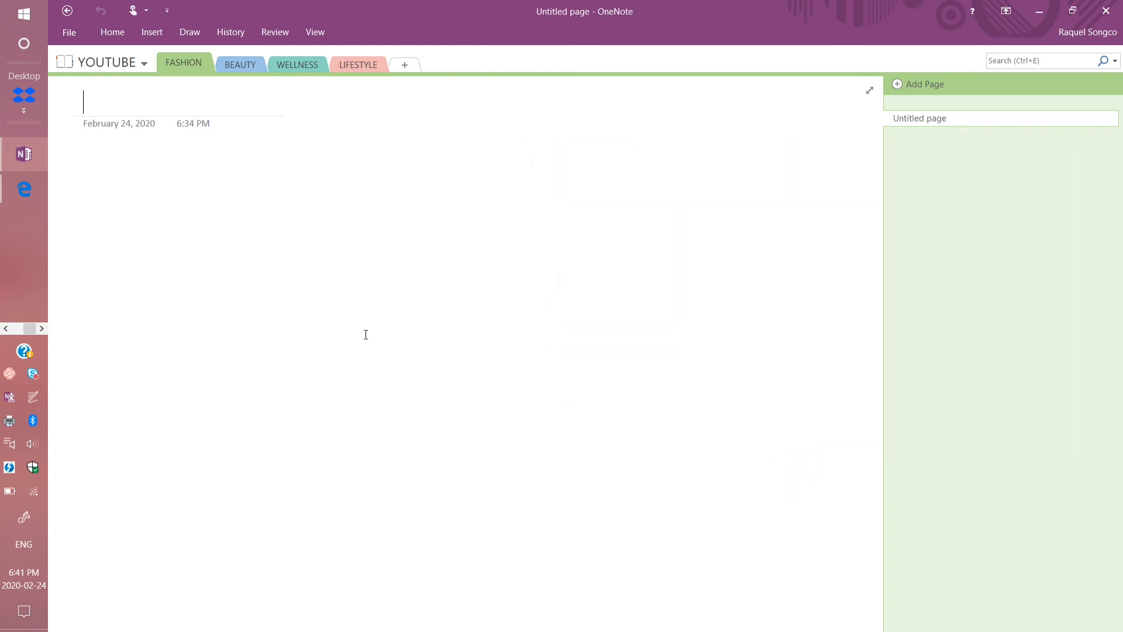
{"action": "right_click", "coordinate": [178, 63]}
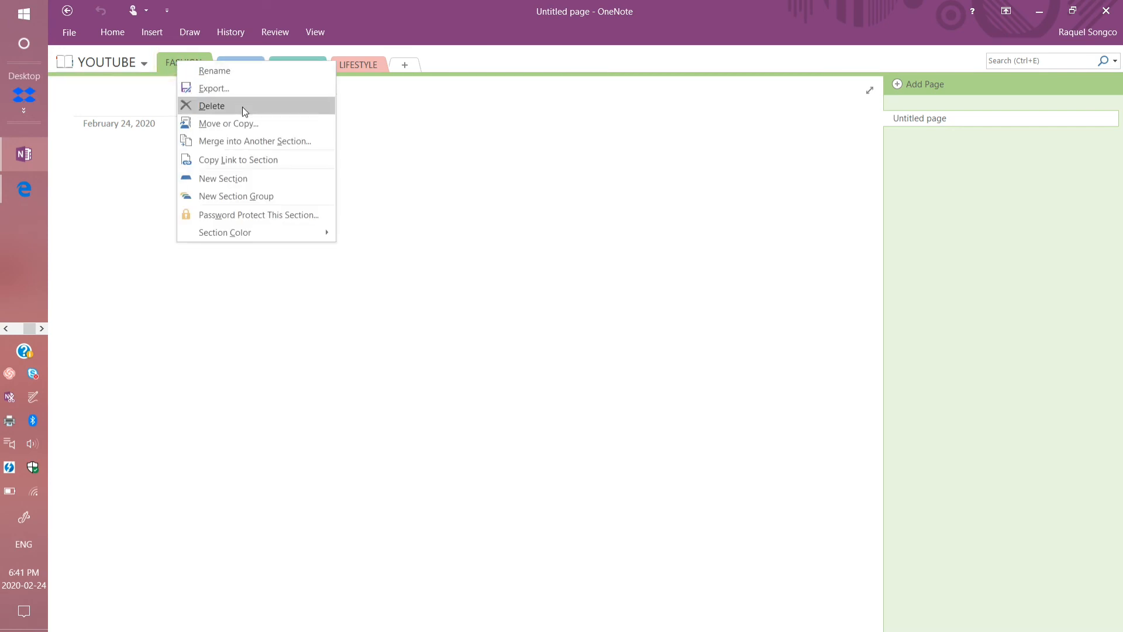
{"action": "left_click", "coordinate": [226, 141]}
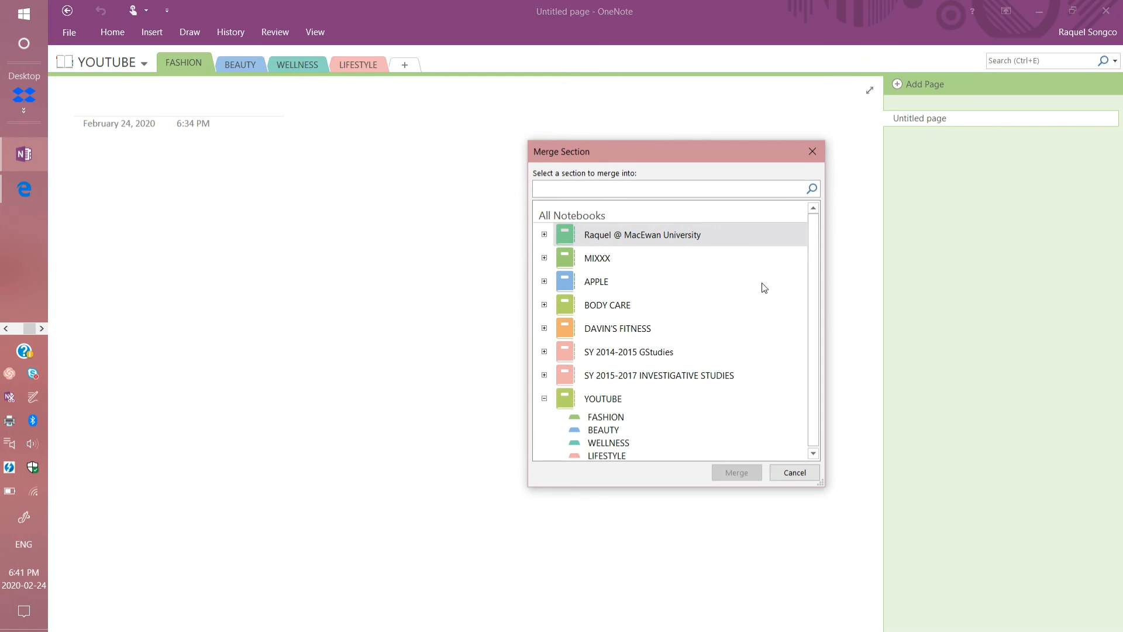
{"action": "left_click_drag", "start_coordinate": [811, 250], "coordinate": [812, 256]}
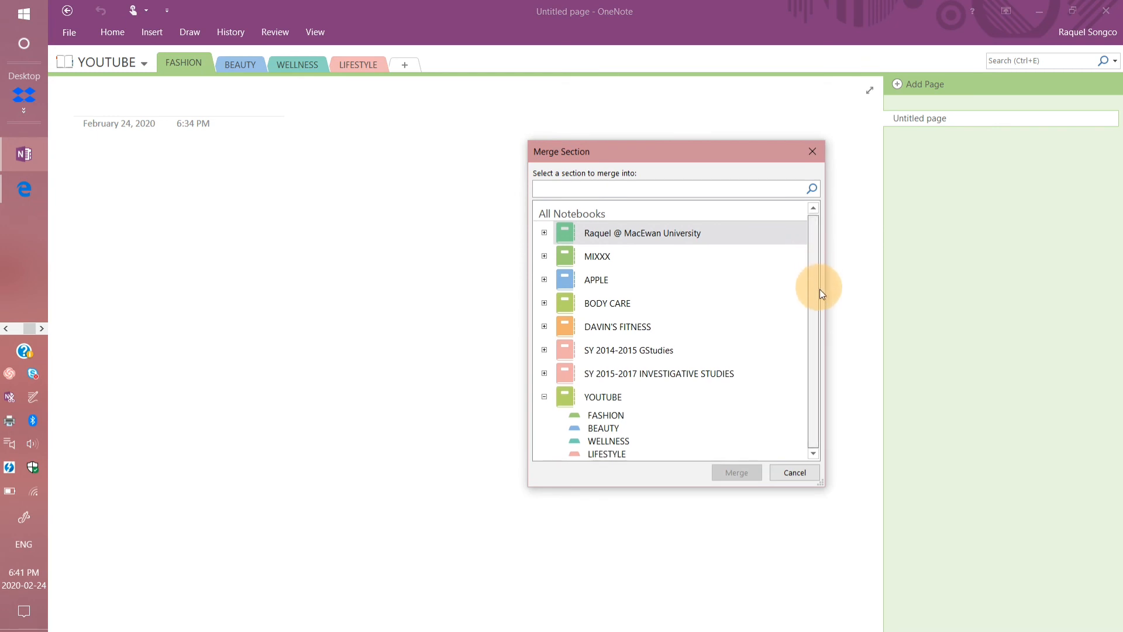
{"action": "left_click", "coordinate": [624, 441]}
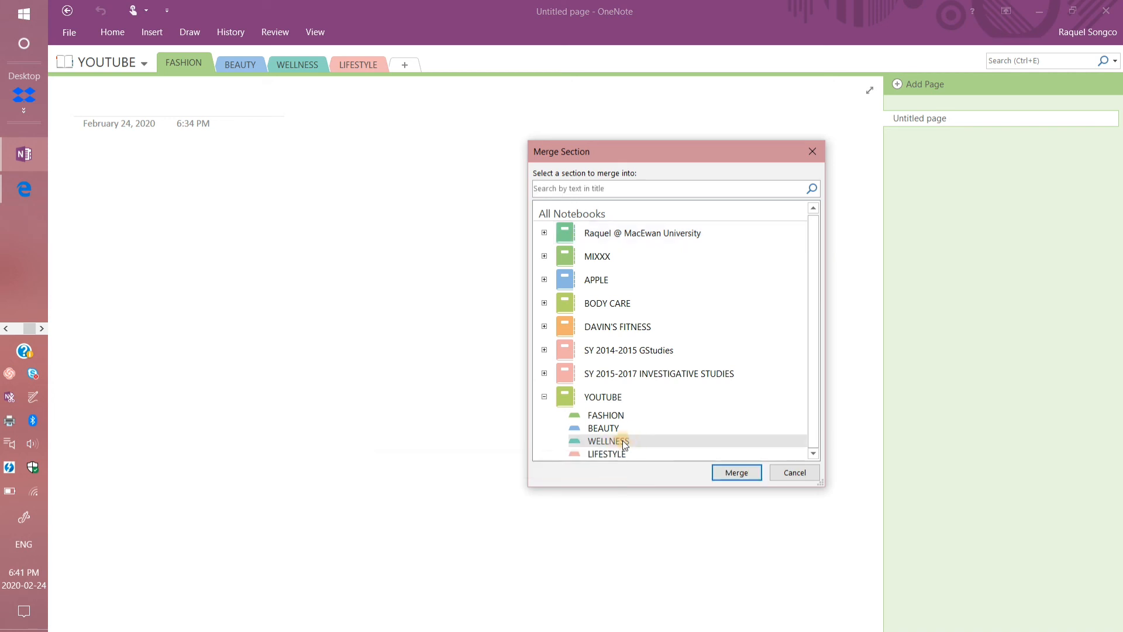
{"action": "left_click", "coordinate": [731, 475]}
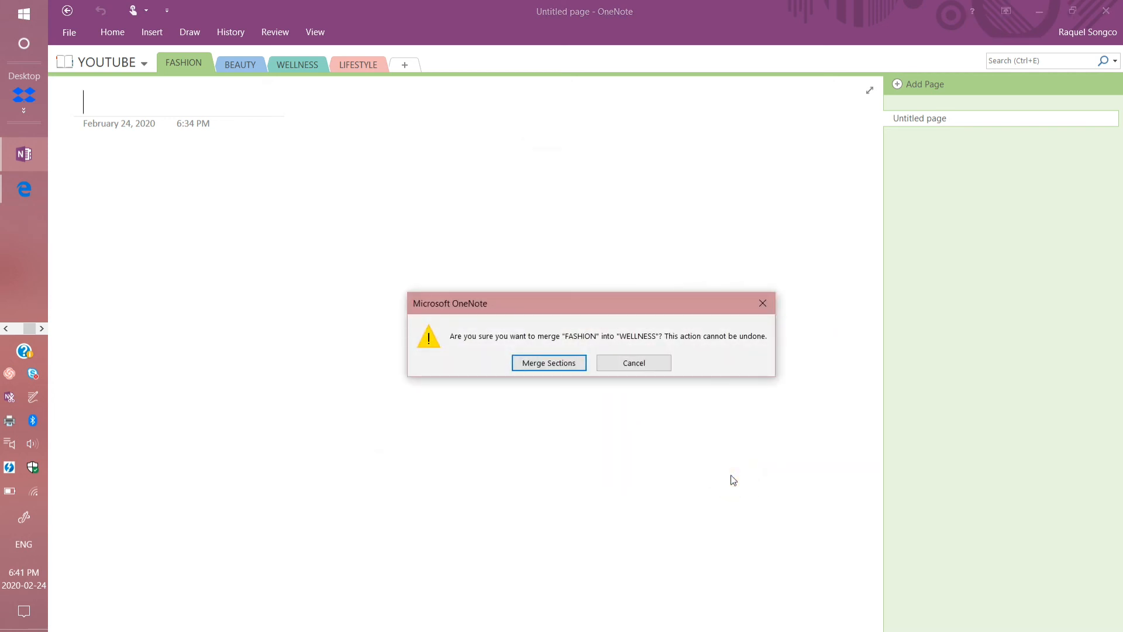
{"action": "left_click", "coordinate": [552, 363]}
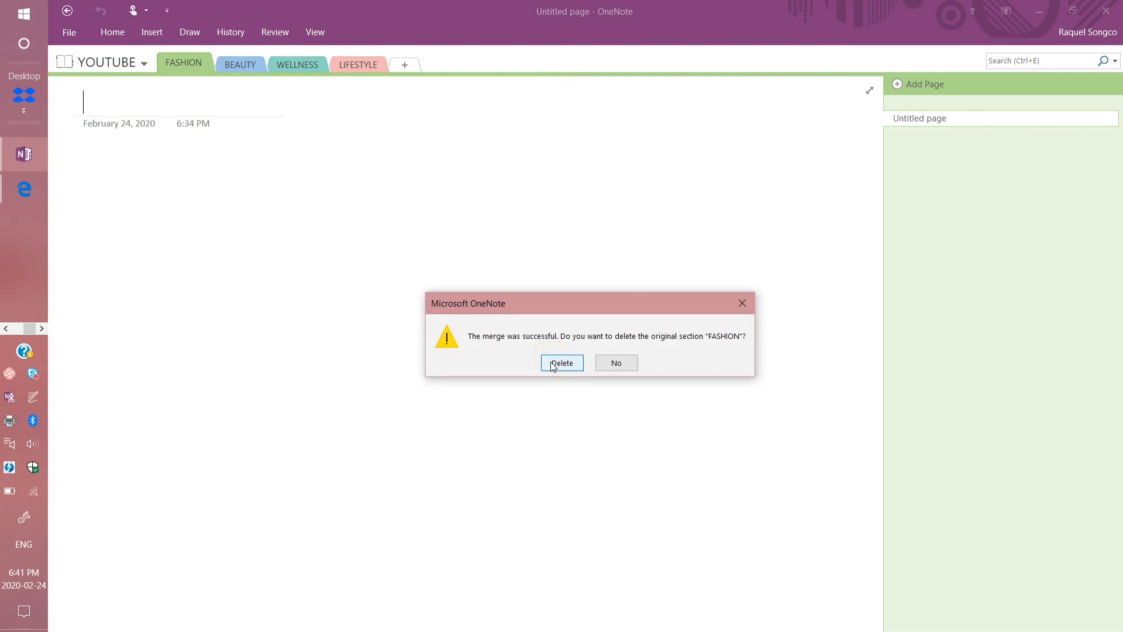
{"action": "left_click", "coordinate": [560, 363]}
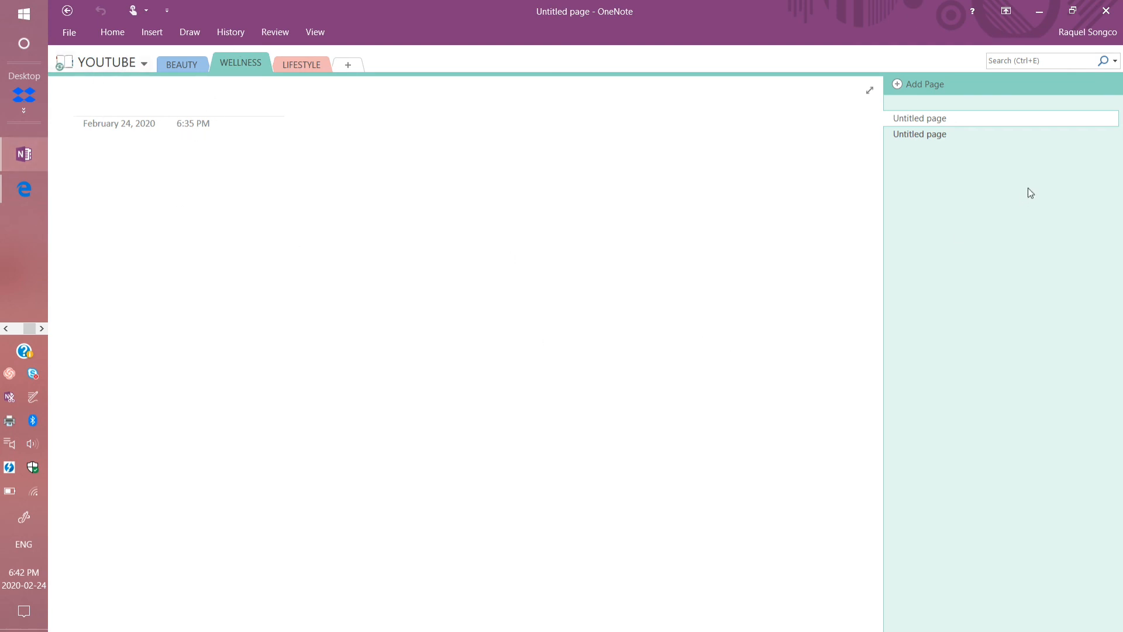
Look through the pages of the merged WELLNESS section and view the list of notebooks.
{"action": "left_click", "coordinate": [914, 139]}
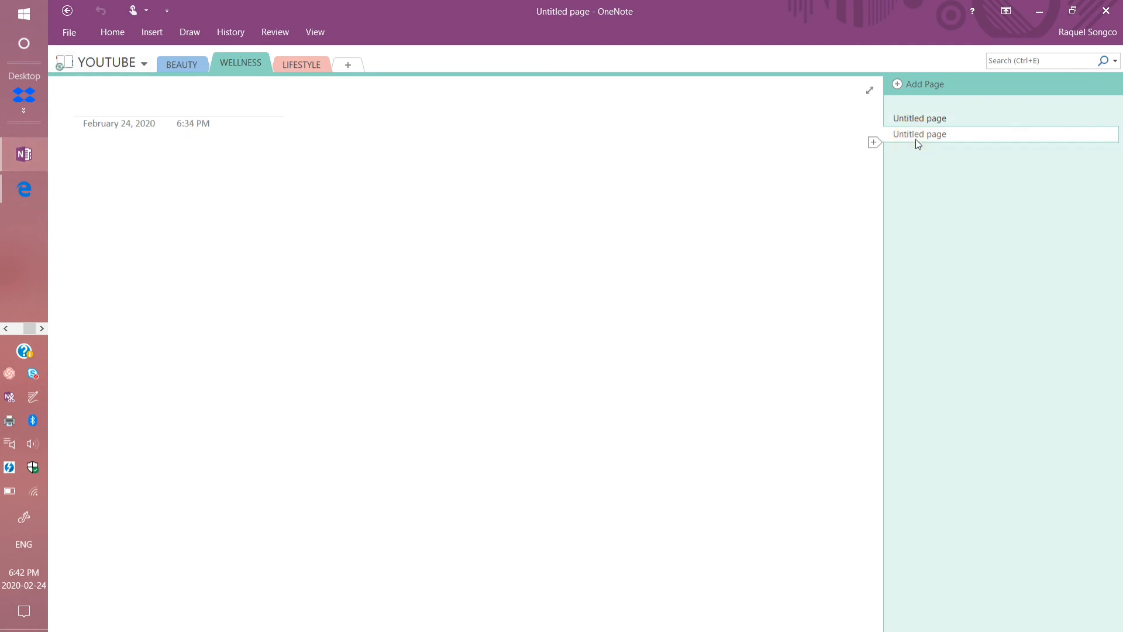
{"action": "left_click", "coordinate": [914, 125]}
{"action": "left_click", "coordinate": [131, 62]}
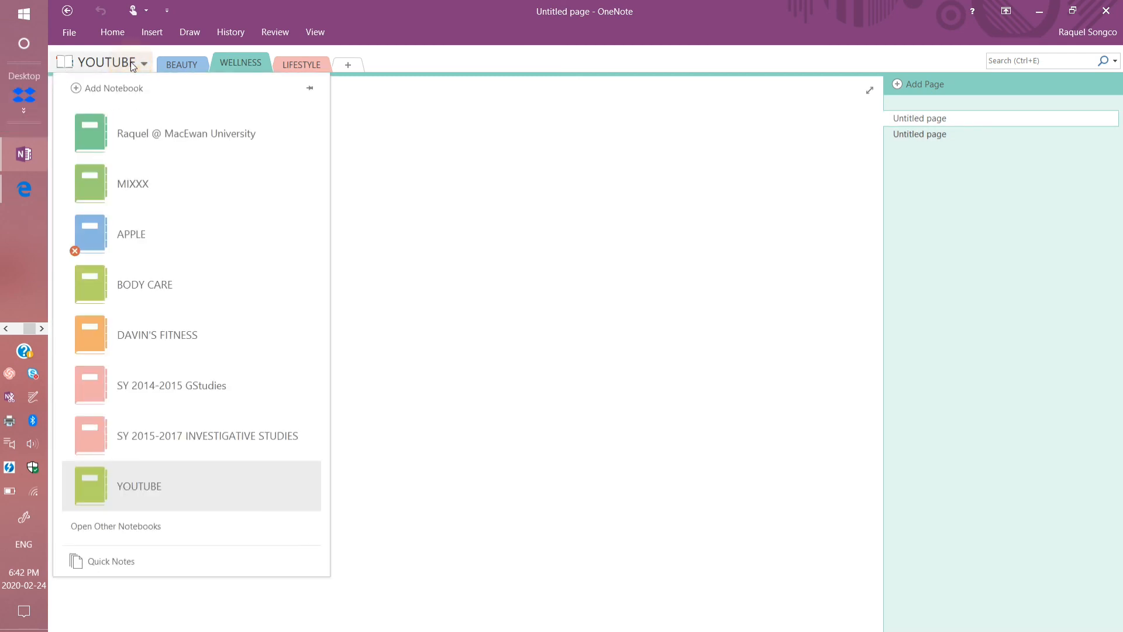
{"action": "left_click", "coordinate": [497, 381]}
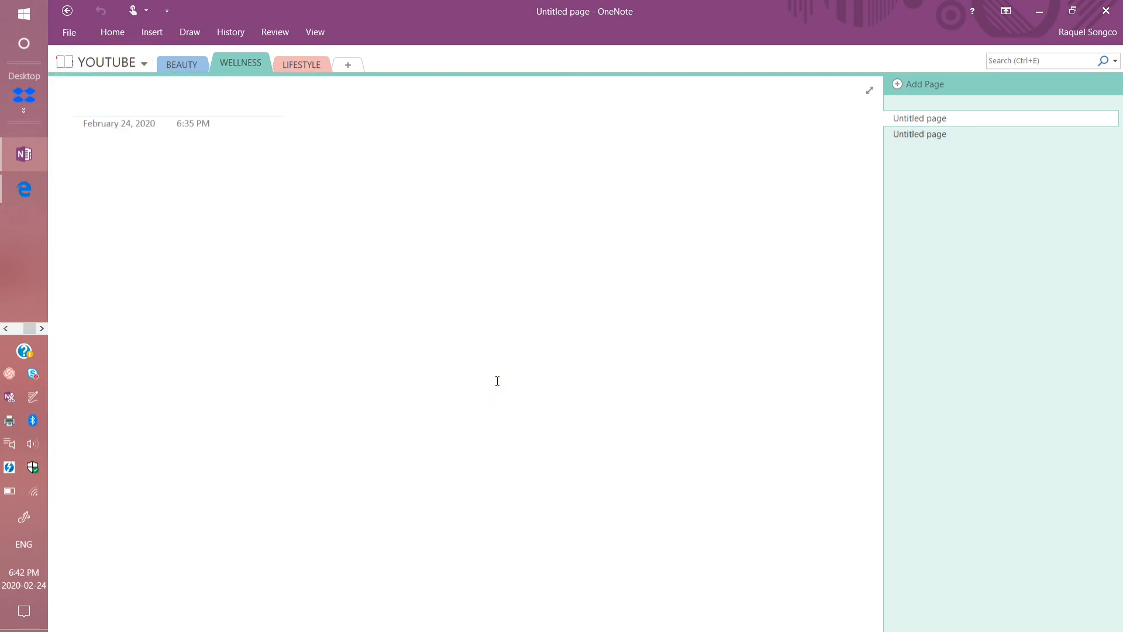